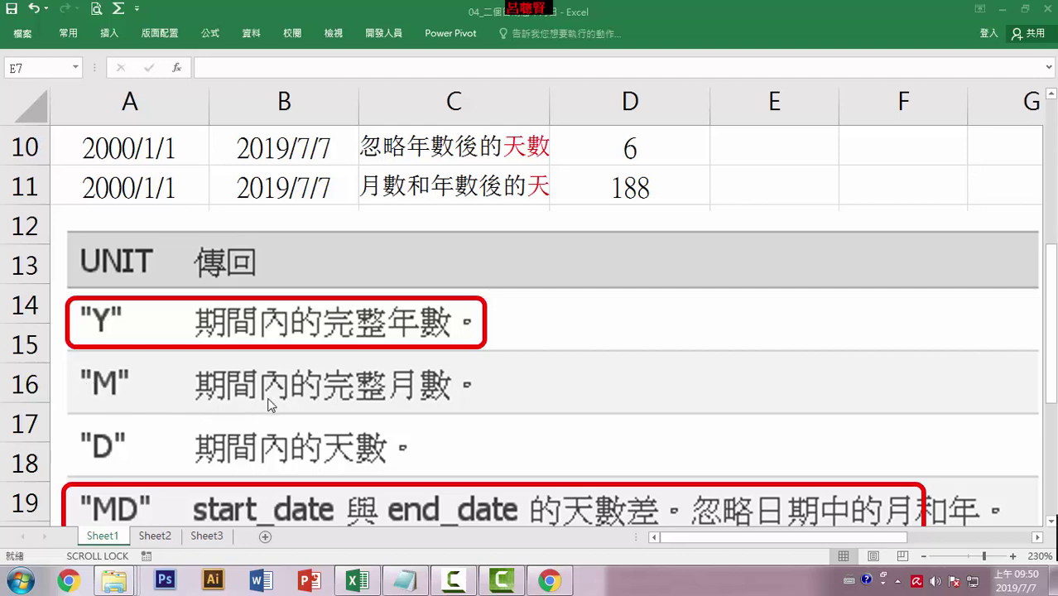
Step: Scroll to the top of Sheet1 to show row 1's start date, end date and result
left_click(1050, 380)
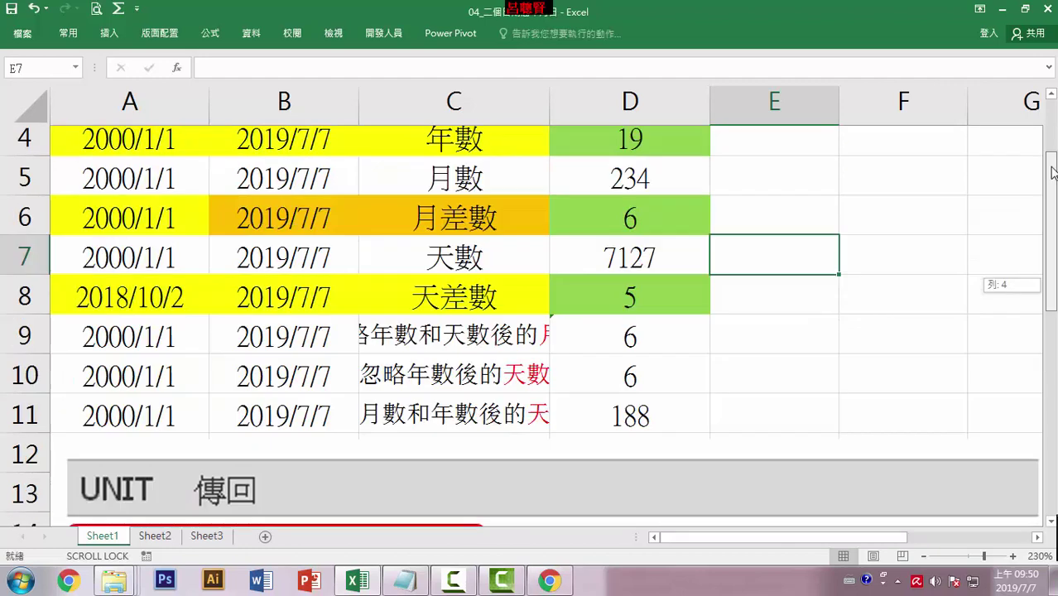
left_click_drag(1051, 287, 1051, 141)
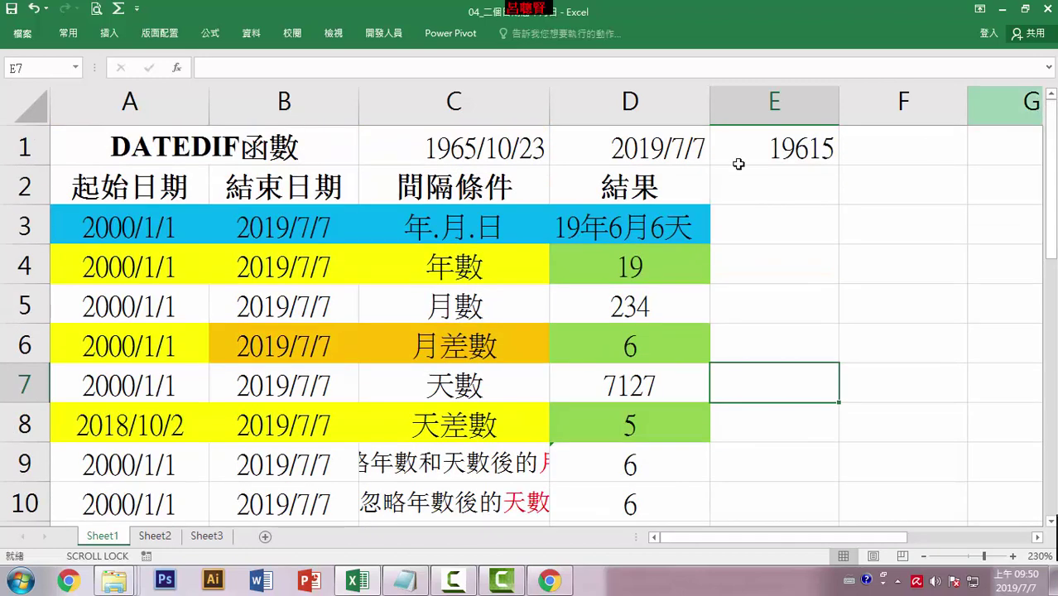
Step: Change the start date in C1 to 2019/1/1 so E1 recalculates to 187
left_click(494, 149)
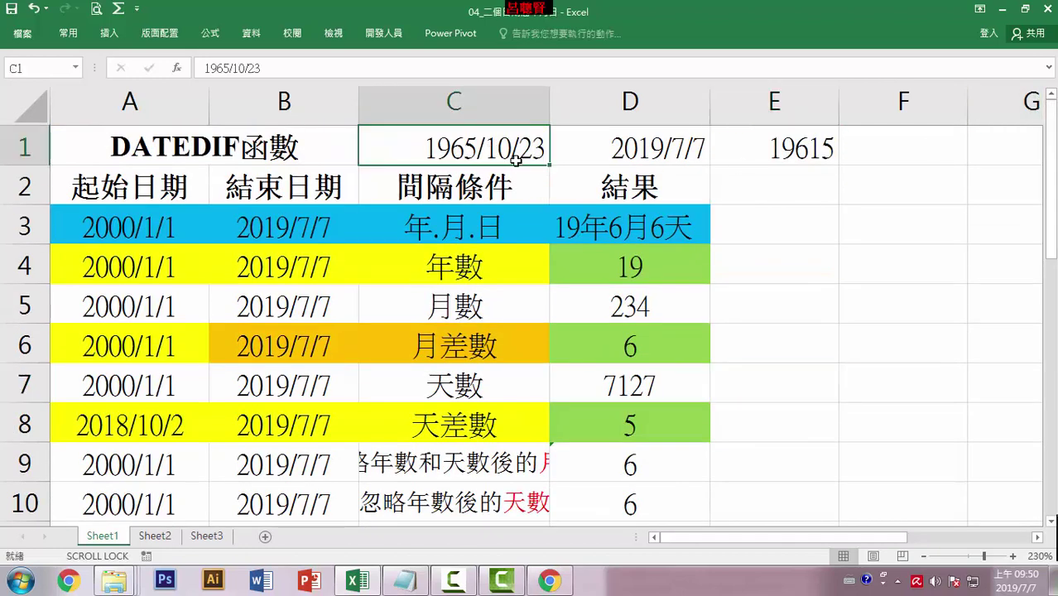
type("201")
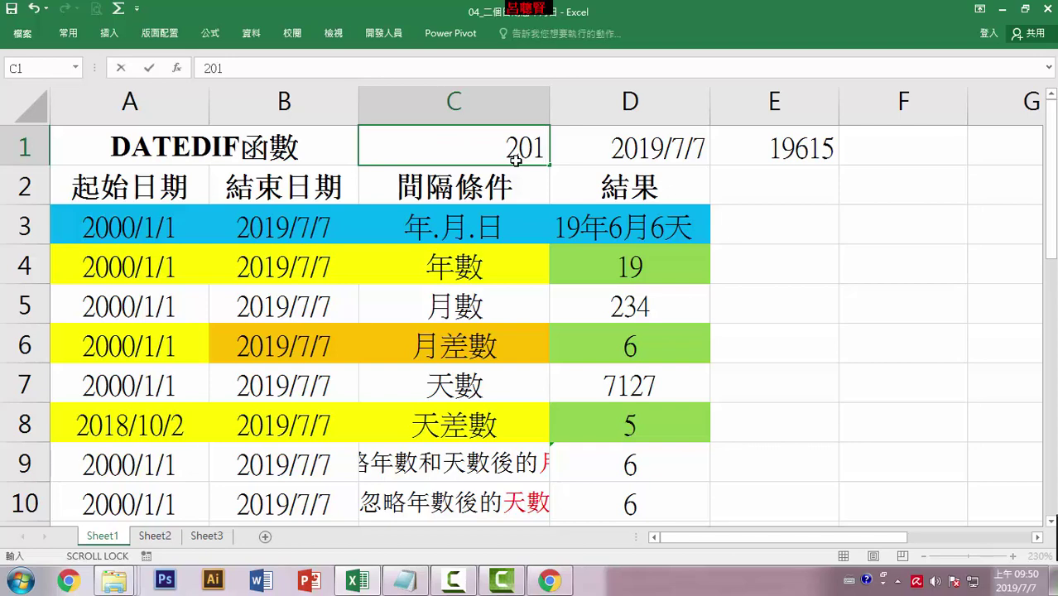
type("9/1/1")
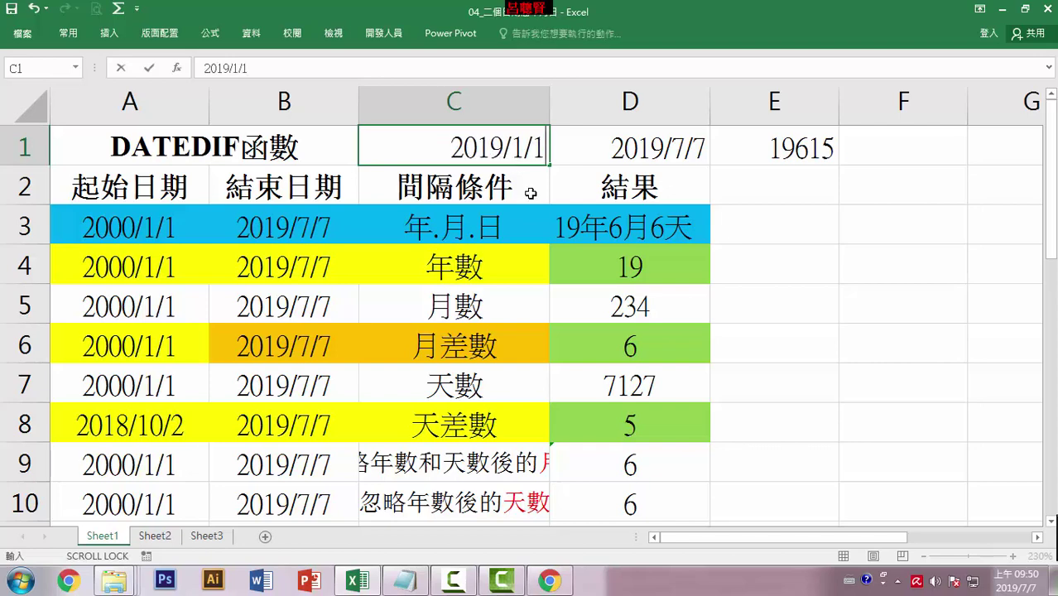
left_click(875, 234)
left_click(517, 156)
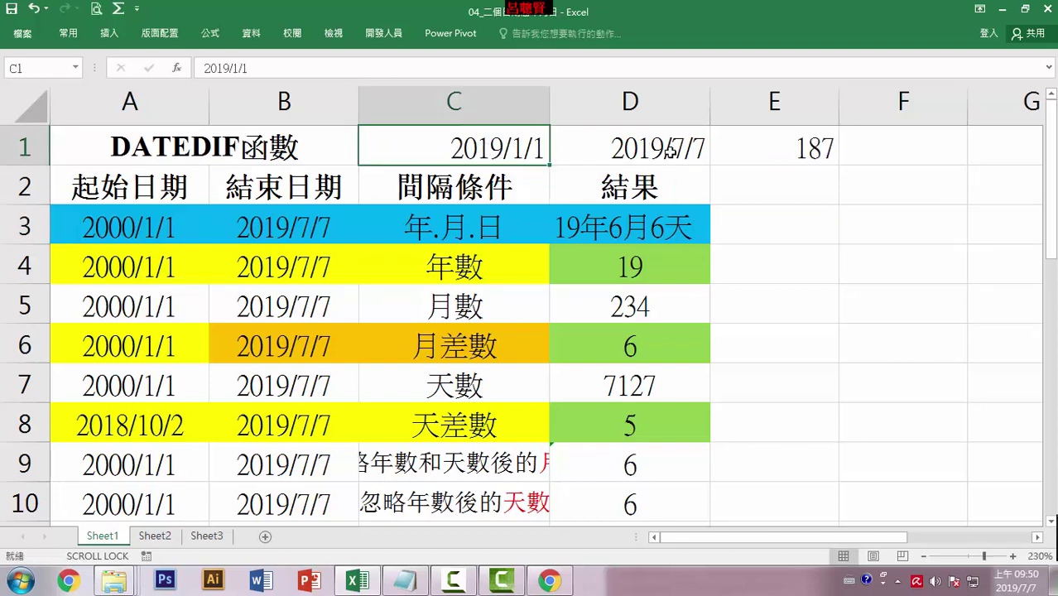
left_click(669, 149)
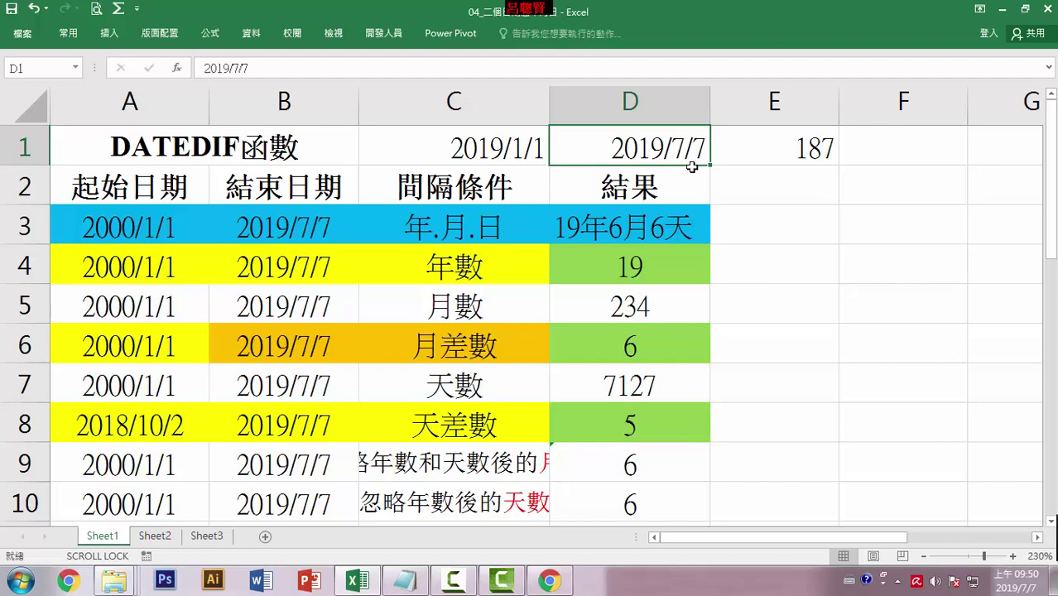
left_click(507, 154)
Step: Enter =DATEDIF(C1,D1,"m") in E1, returning 6 months from 2019/1/1 to 2019/7/7
left_click(602, 155)
left_click(777, 155)
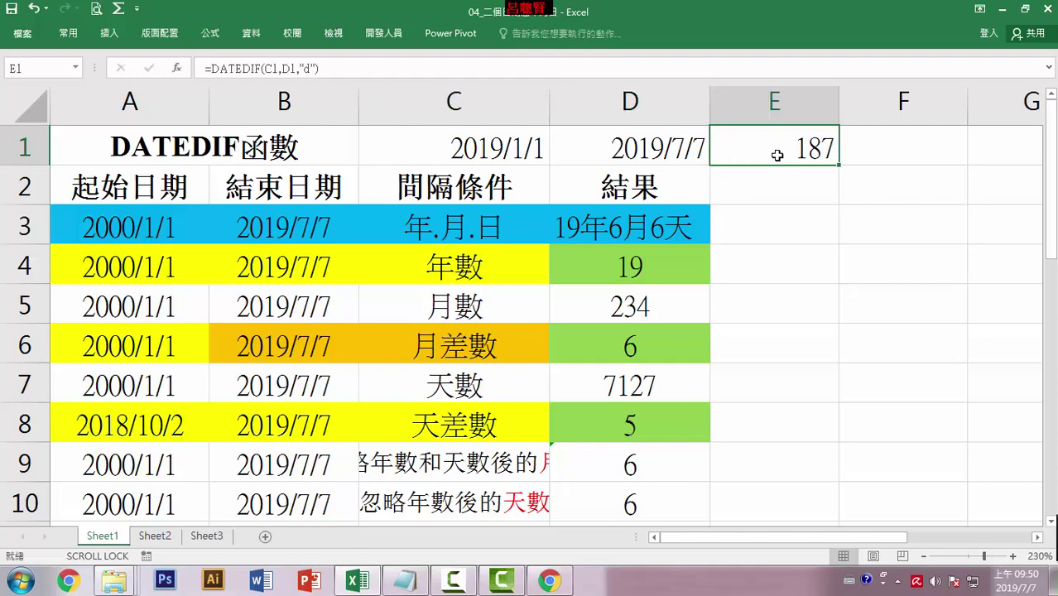
type("=dat")
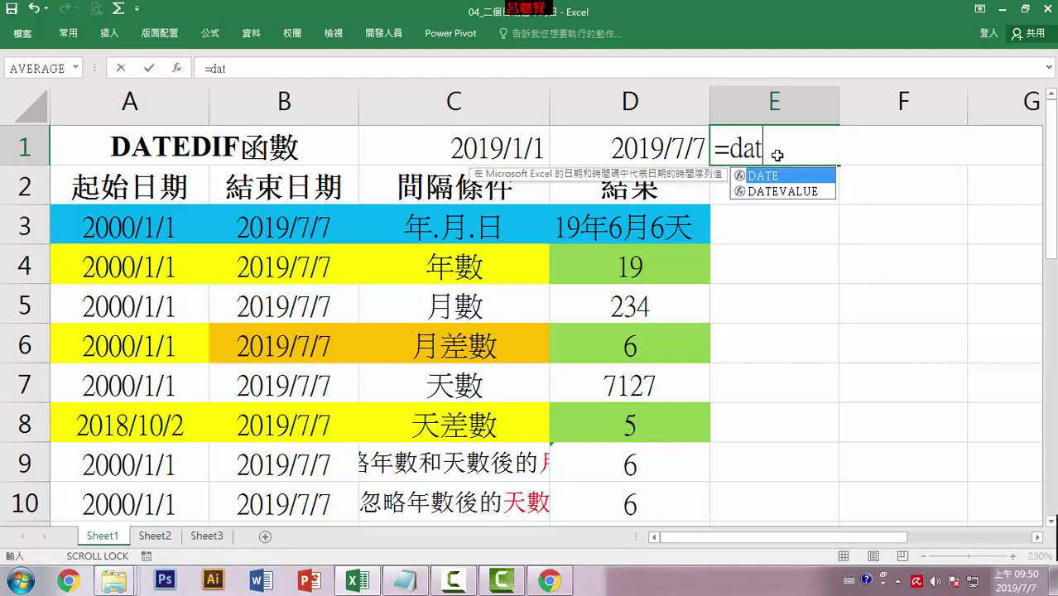
type("edif")
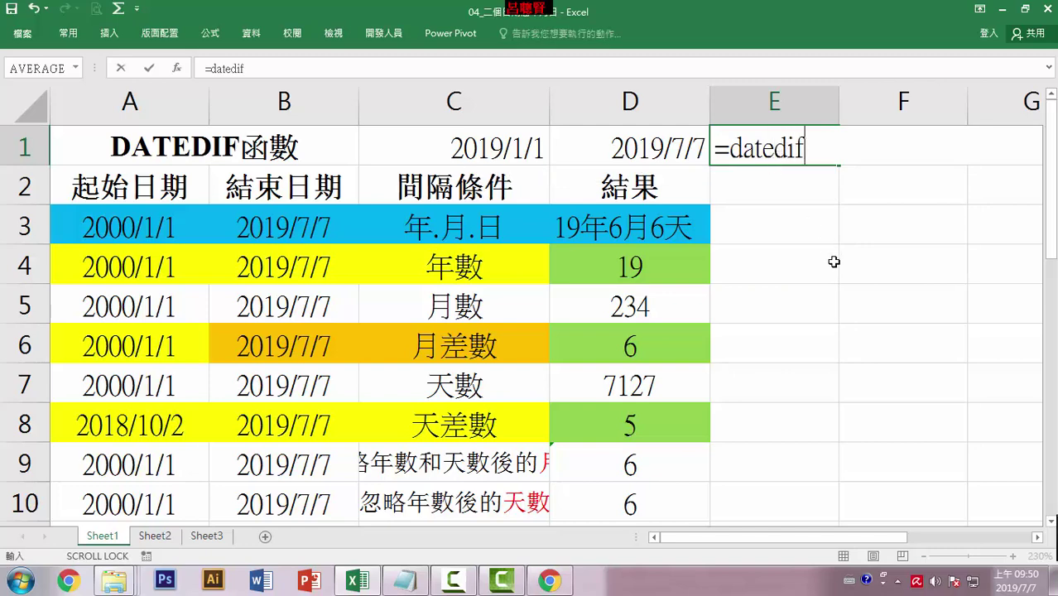
type("(")
left_click(528, 154)
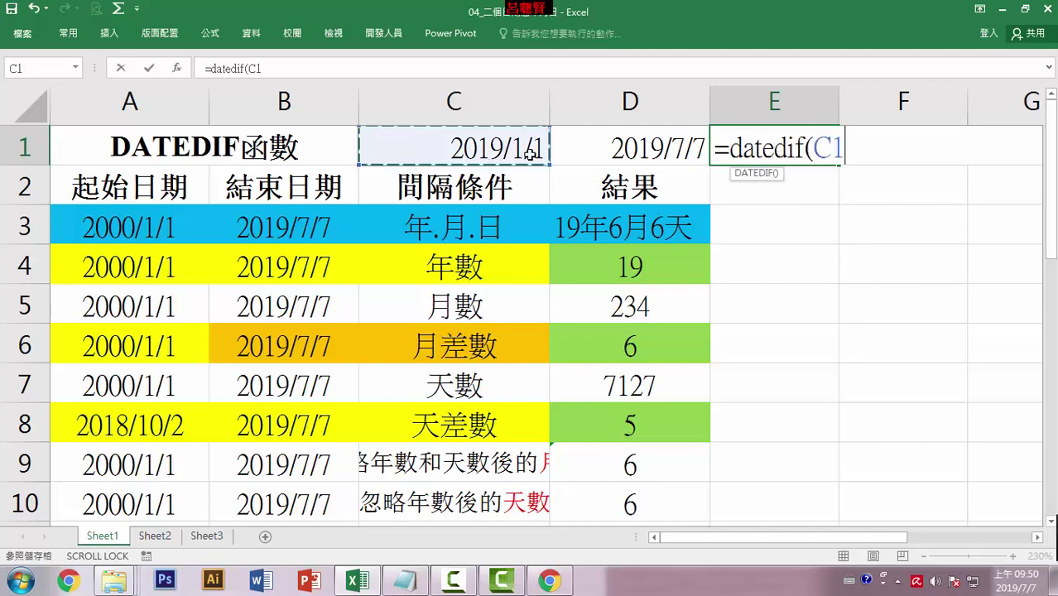
type(",")
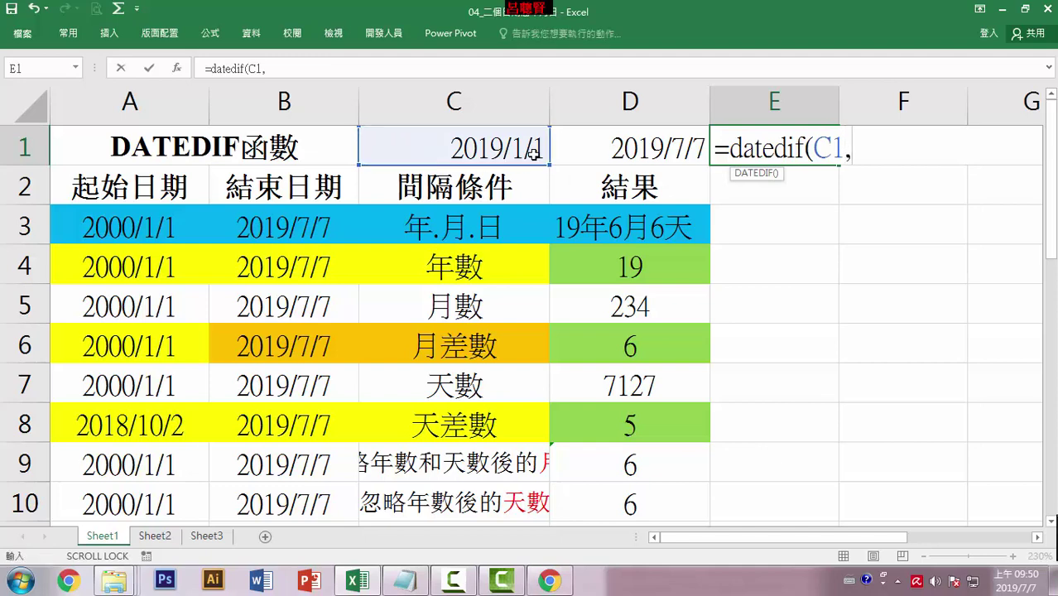
left_click(690, 155)
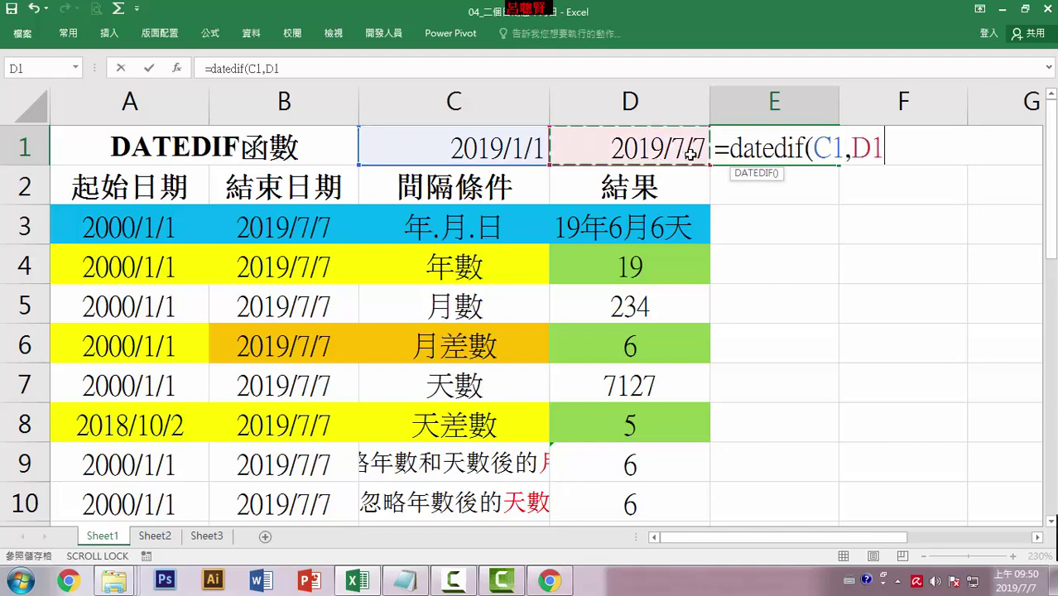
type(",")
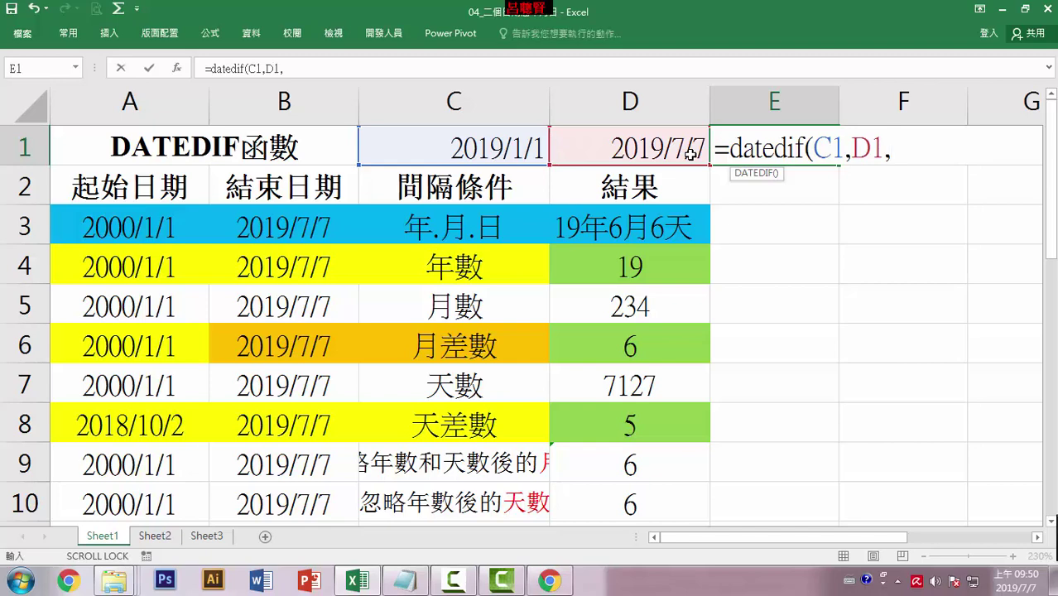
type("\"m\"")
type(")")
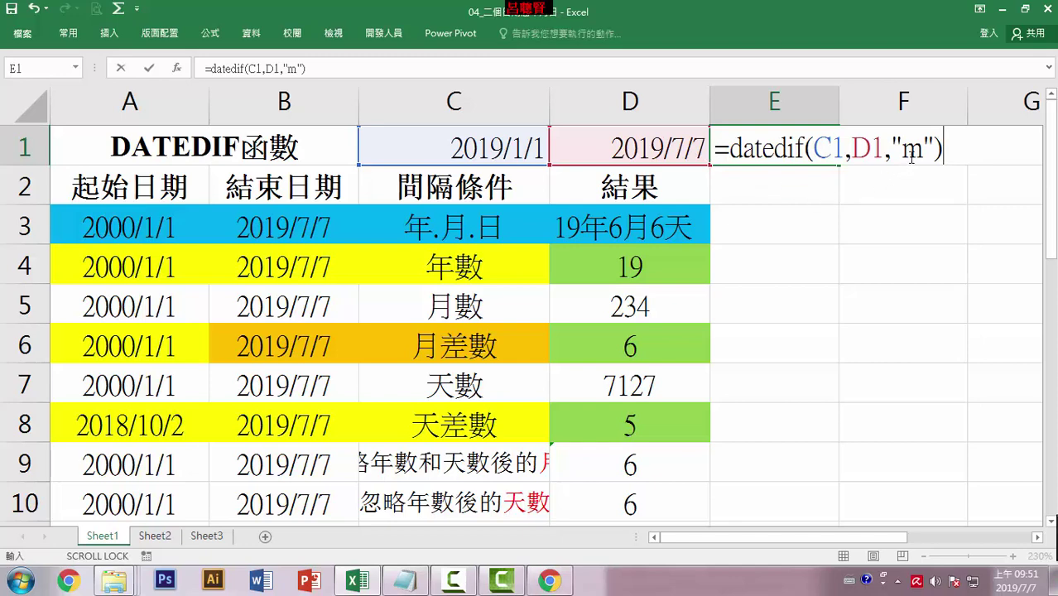
key("Return")
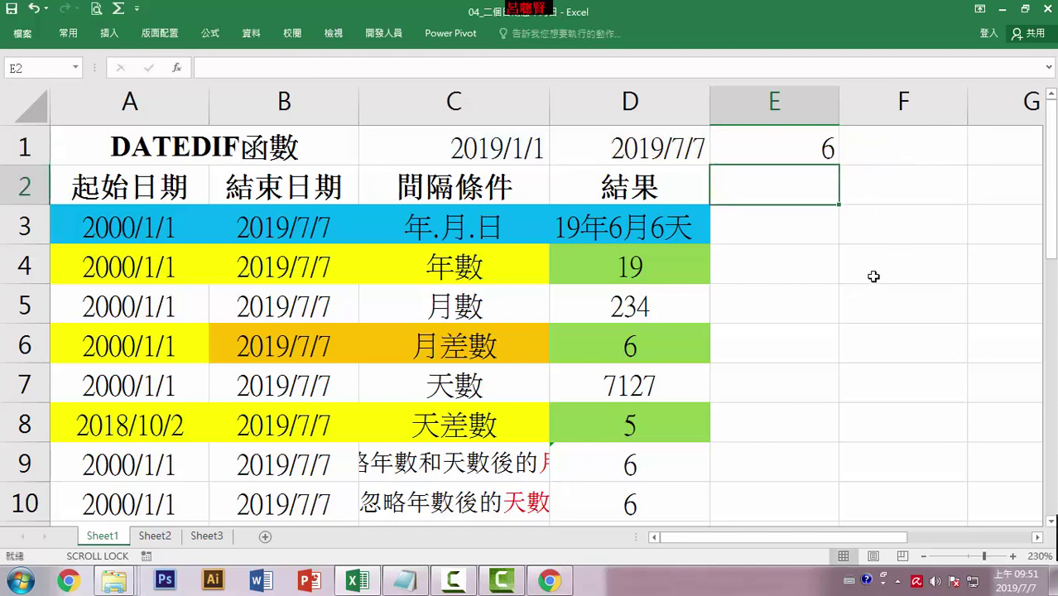
Step: Edit the end date in D1 to 2019/7/31
left_click(662, 154)
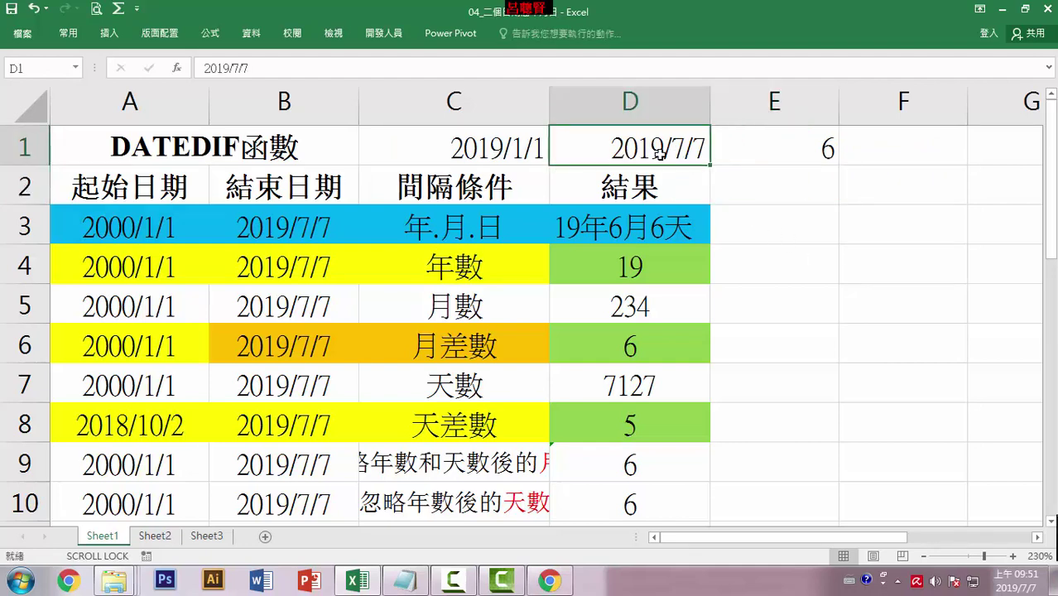
left_click(244, 67)
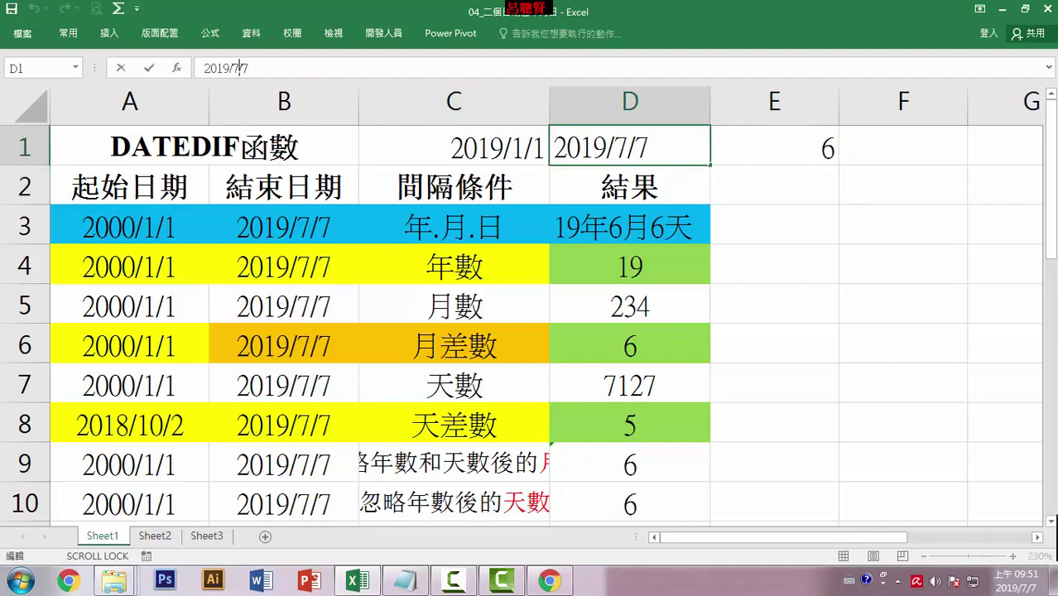
key("BackSpace")
type("3")
type("1")
key("Return")
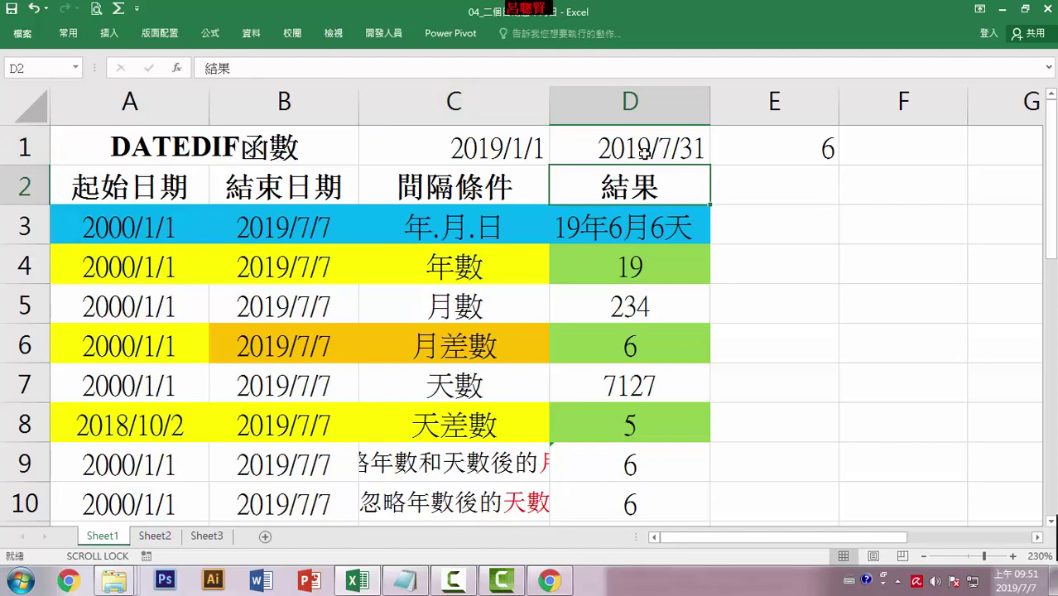
Step: Change the end date in D1 to 2019/8/1, raising E1 to 7 months
left_click(644, 153)
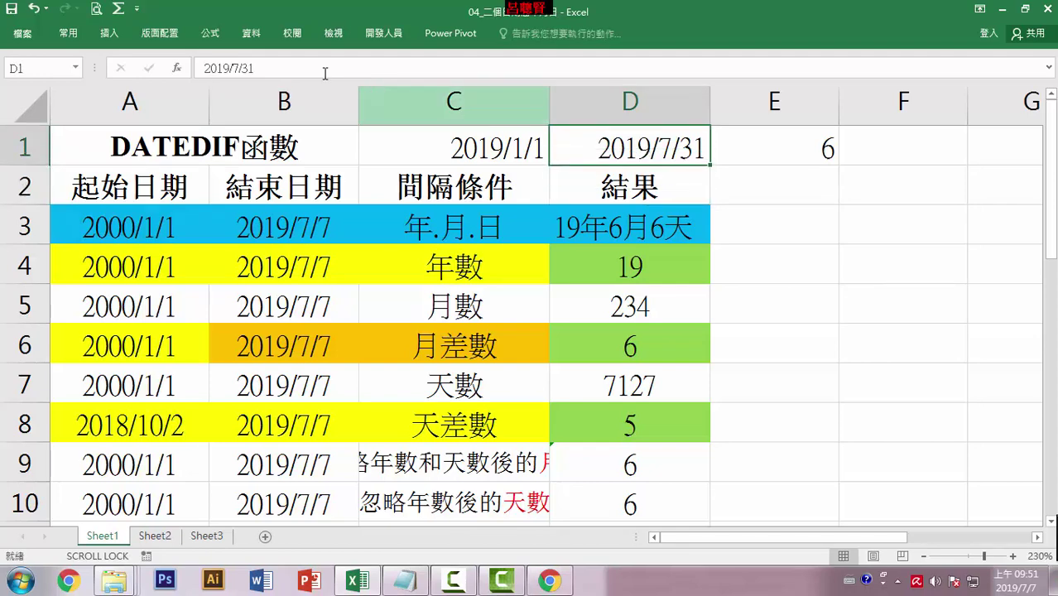
left_click(229, 68)
key("BackSpace")
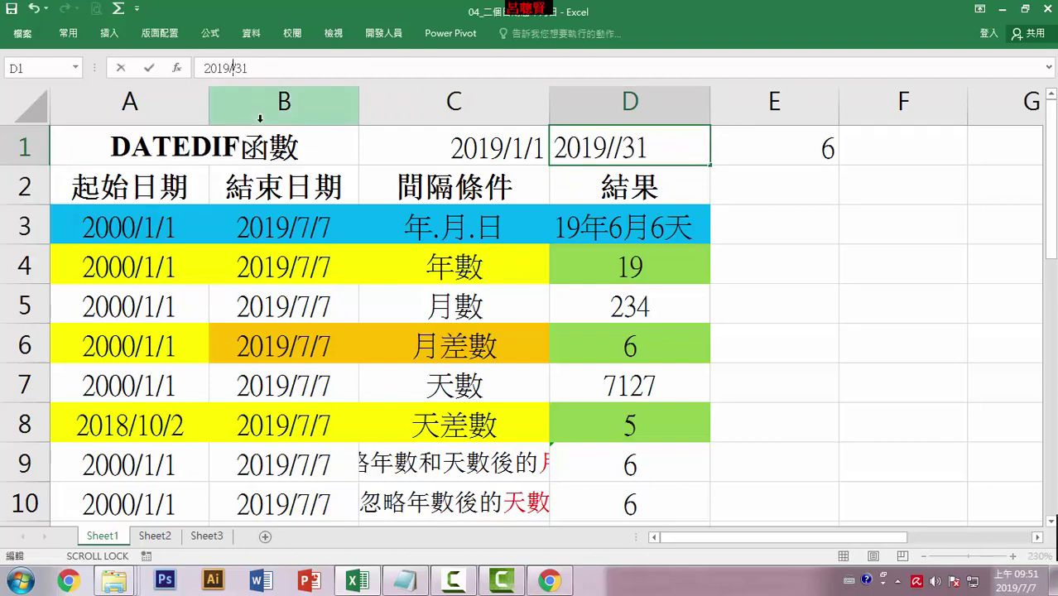
type("8")
key("Right")
key("Delete")
key("Return")
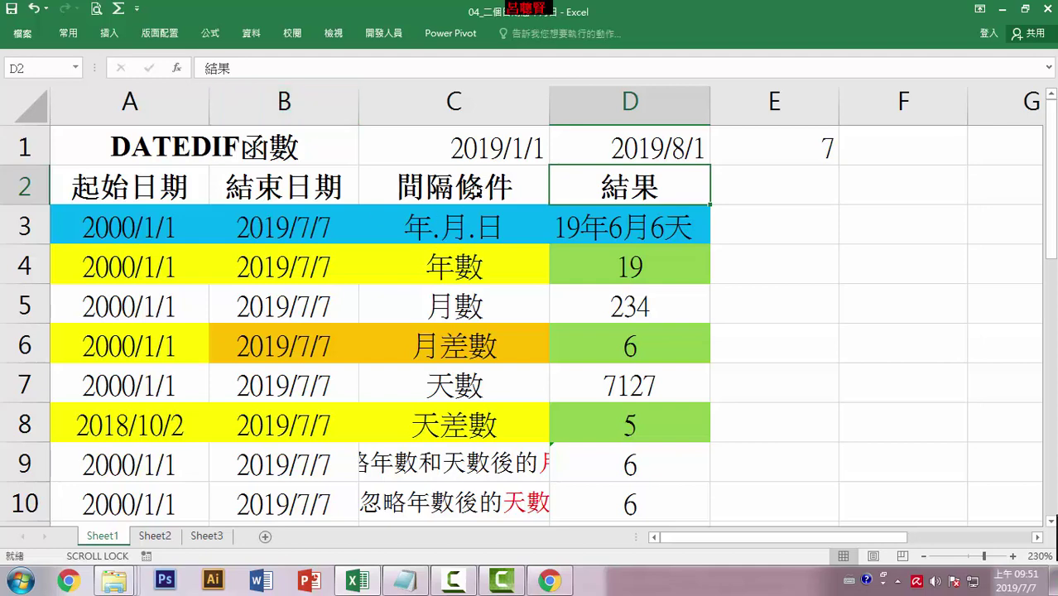
left_click(490, 150)
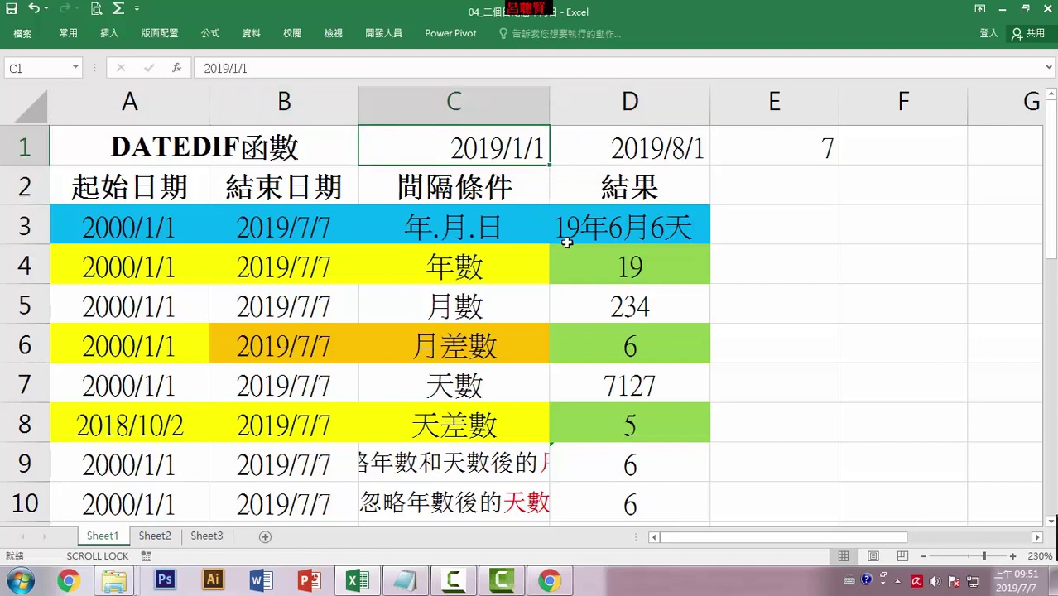
Step: Enter 2019/8/15 as the start date in C1, after the end date, so E1 shows #NUM!
type("20")
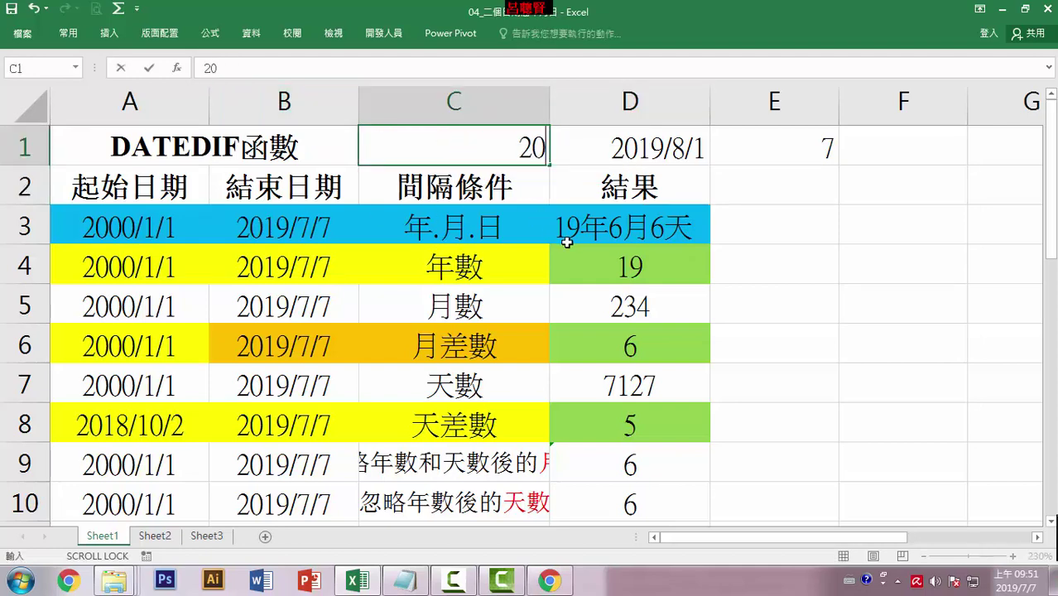
type("19/8")
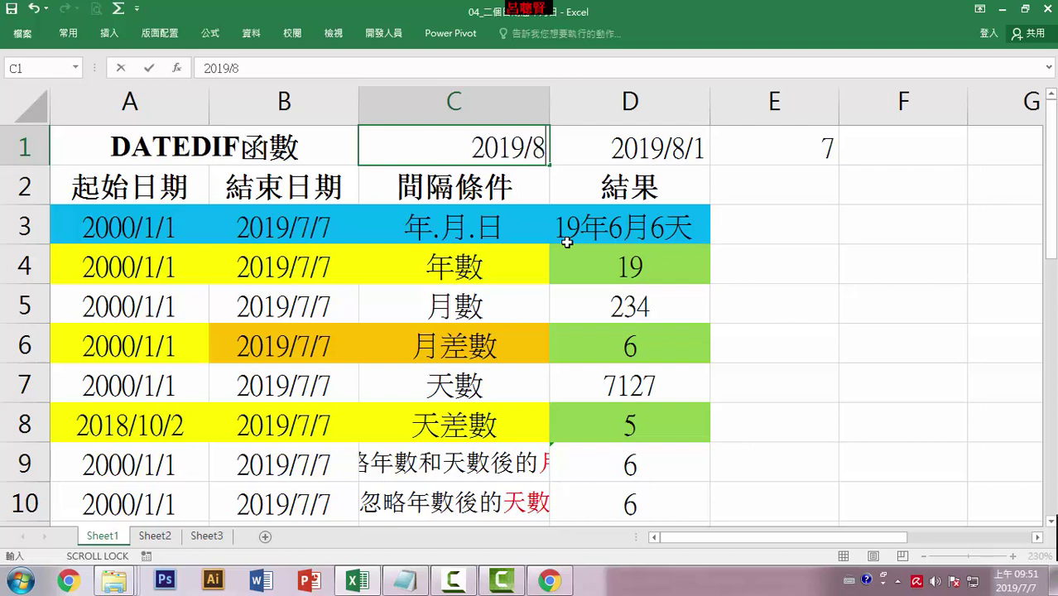
type("/15")
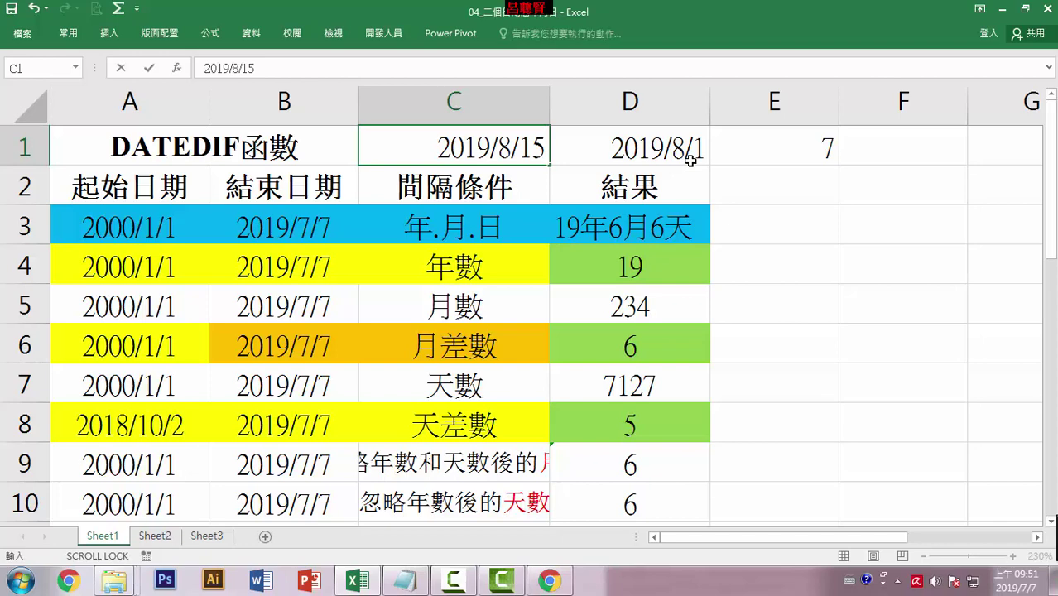
key("Return")
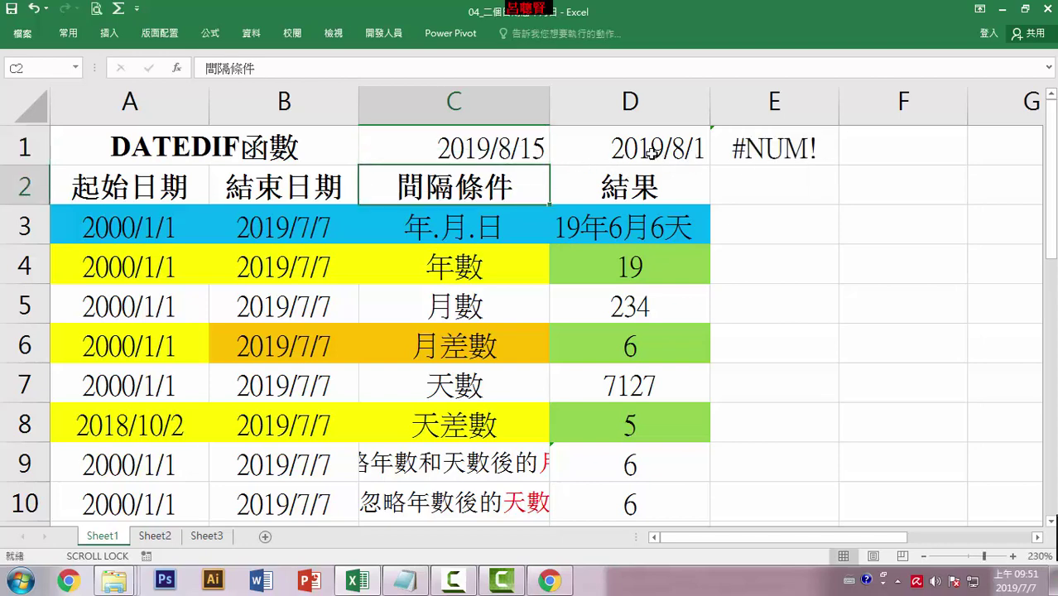
left_click(530, 148)
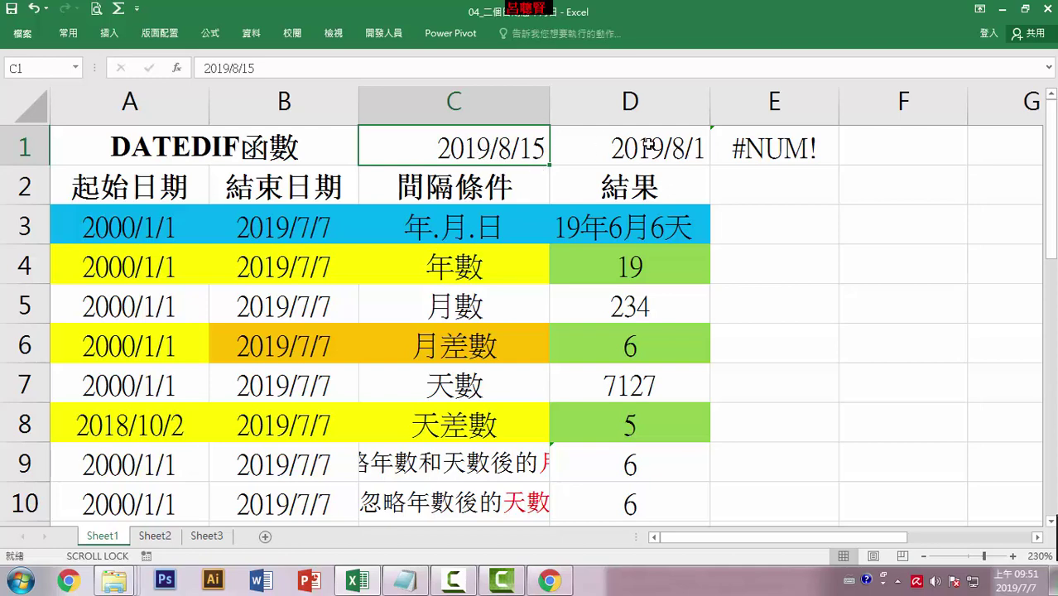
Step: Set the start date in C1 to 2018/8/15 and the end date in D1 to 2019/8/15
left_click(230, 68)
key("BackSpace")
type("8")
key("Return")
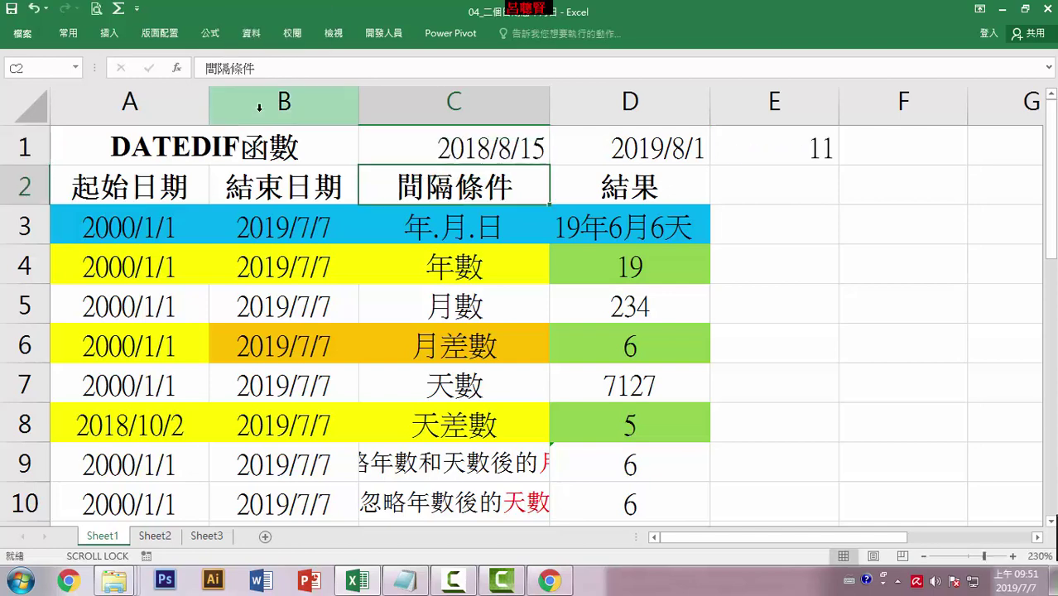
left_click(680, 153)
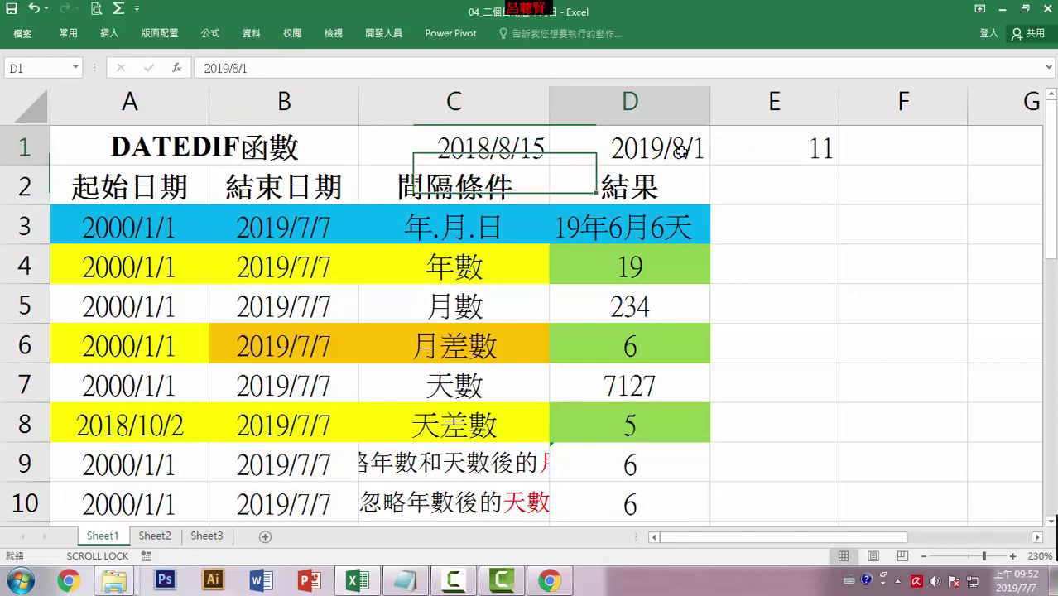
left_click(261, 70)
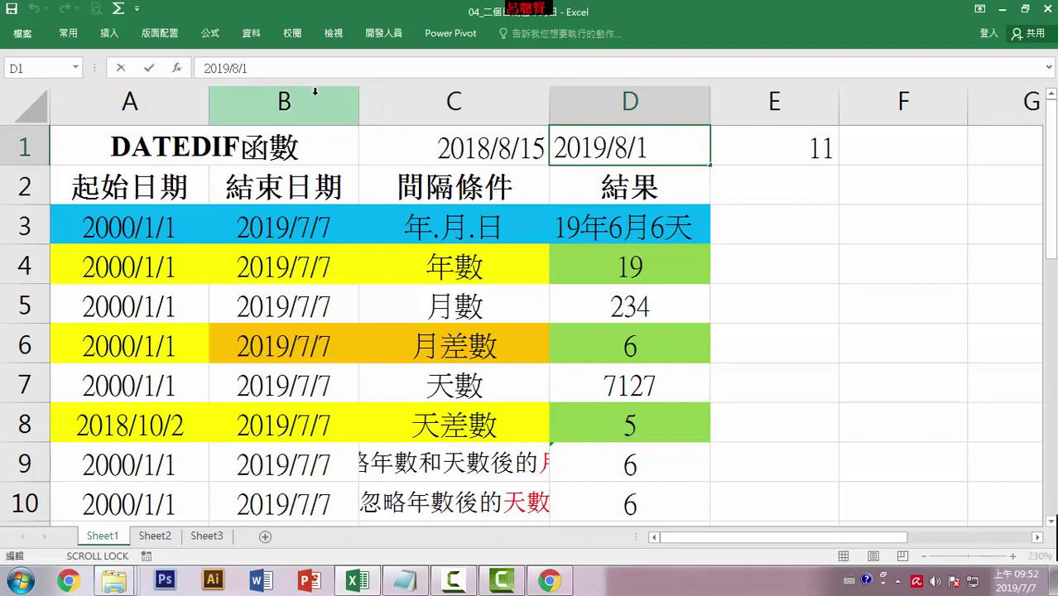
type("5")
key("Return")
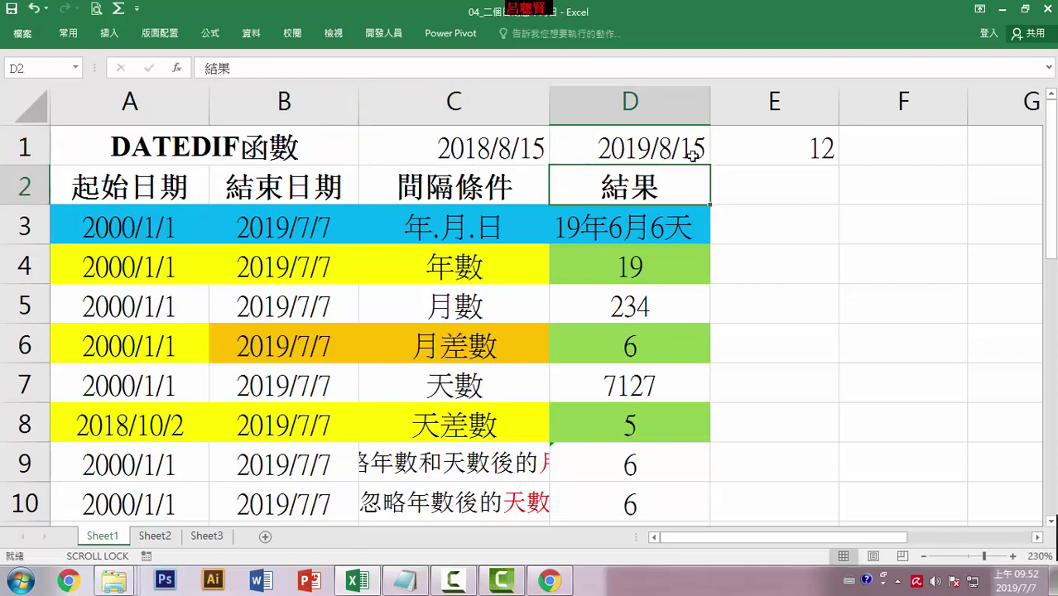
Step: Try 2019/8/14 as the end date in D1, dropping E1 to 11 months
left_click(606, 157)
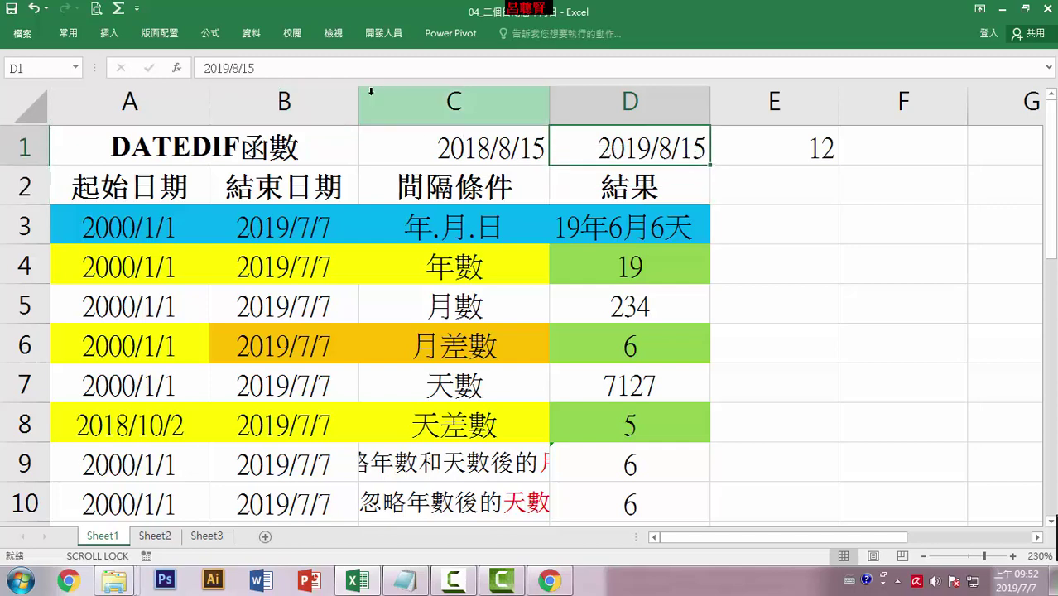
left_click(291, 70)
key("BackSpace")
type("4")
key("Return")
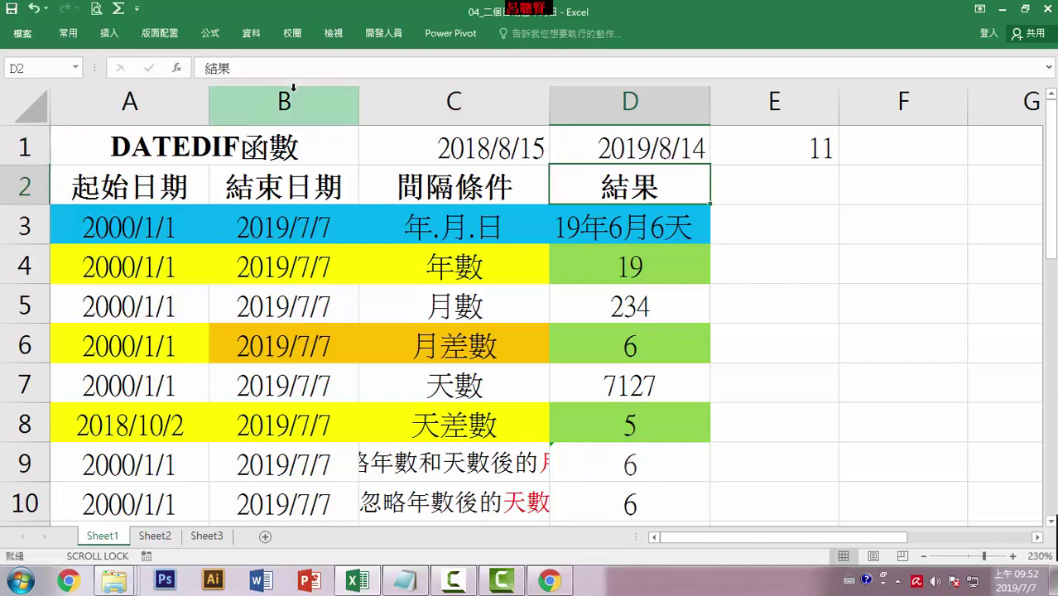
Step: Restore the end date to 2019/8/15 so E1 shows 12 months, and view E1's formula
left_click(501, 149)
left_click(604, 141)
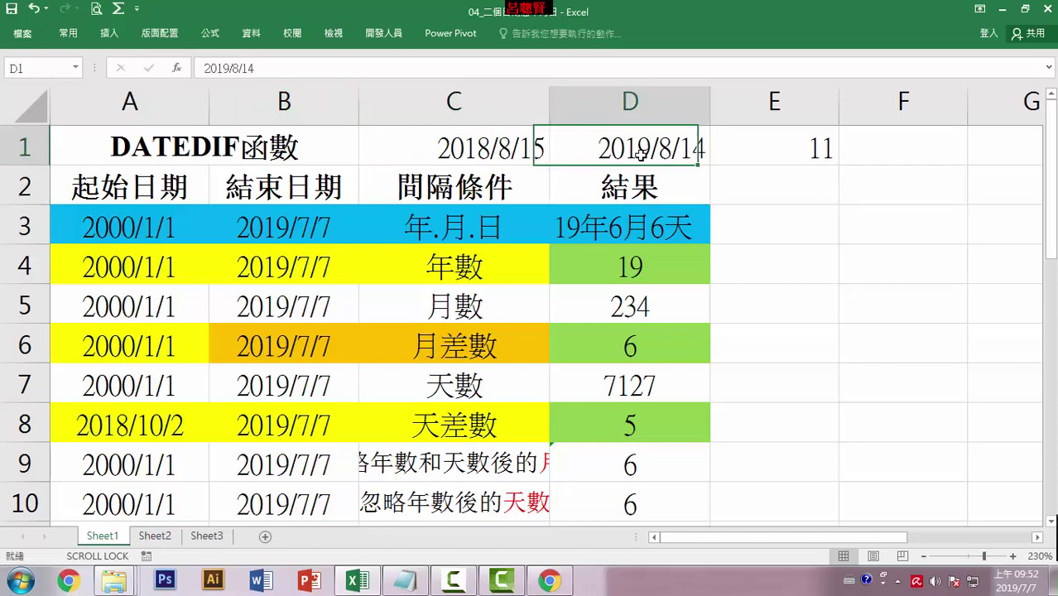
left_click(308, 73)
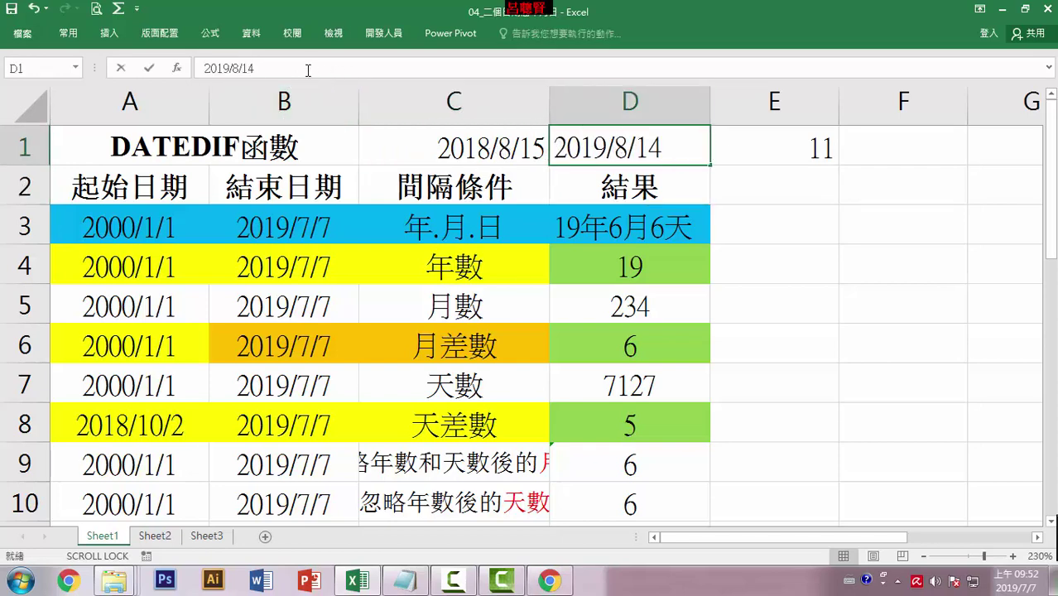
key("BackSpace")
type("5")
key("Return")
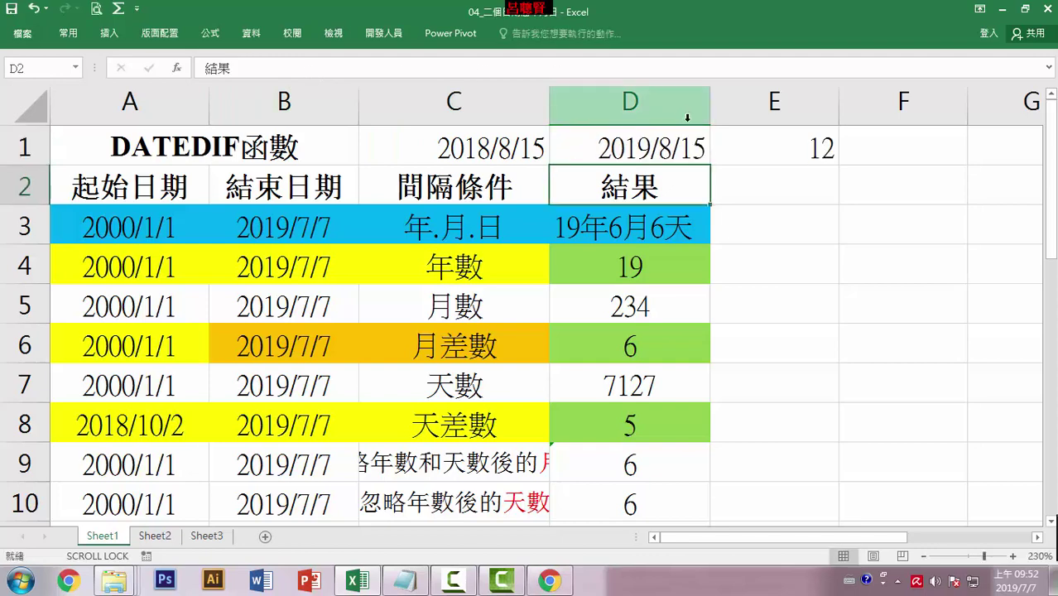
left_click(675, 149)
left_click(524, 152)
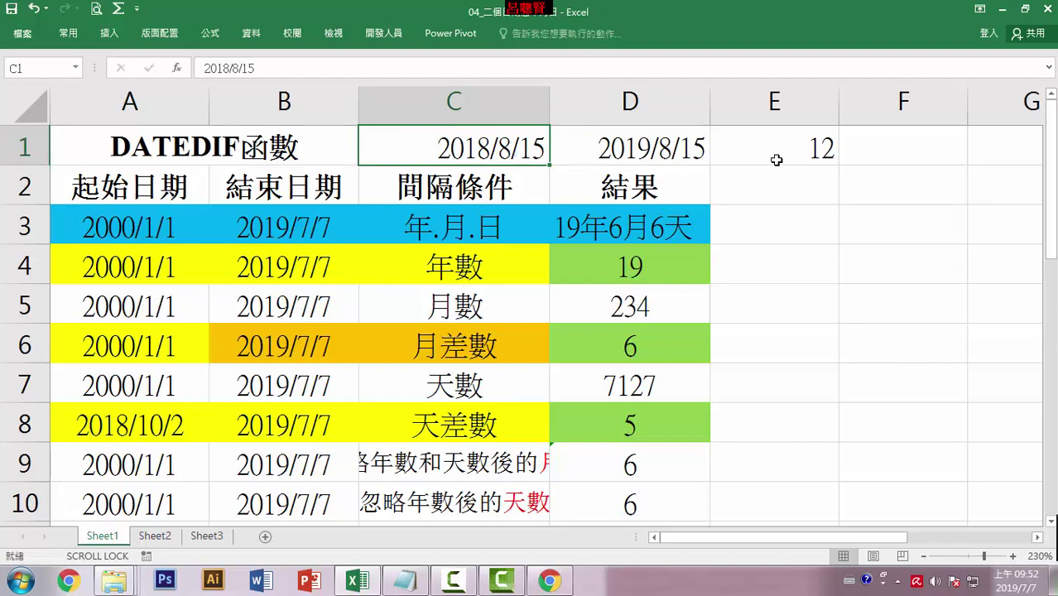
left_click(814, 147)
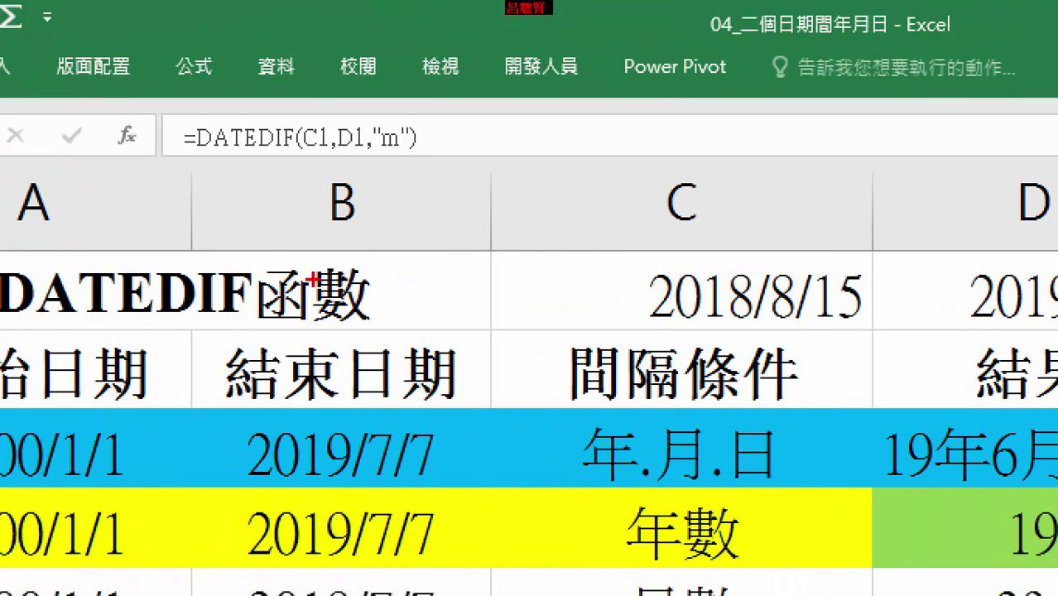
left_click_drag(191, 149, 182, 201)
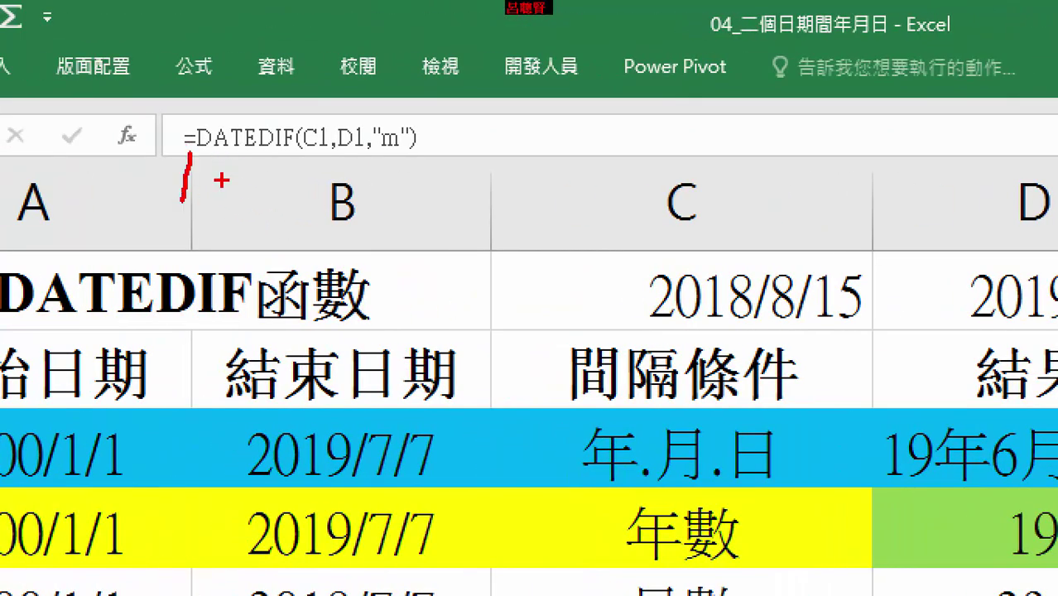
left_click_drag(222, 154, 339, 187)
left_click(400, 172)
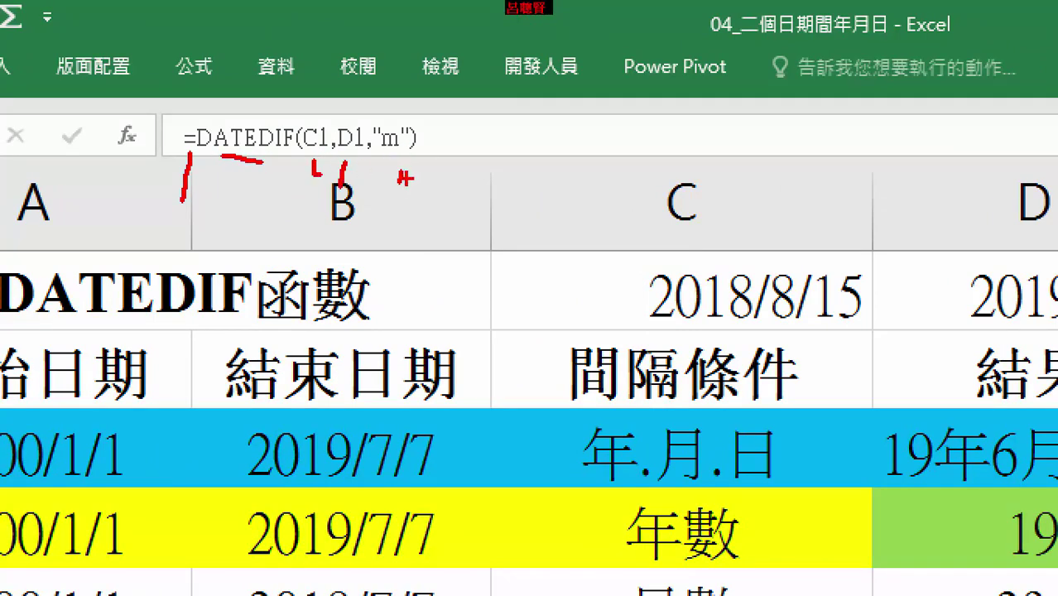
key("Escape")
left_click(525, 154)
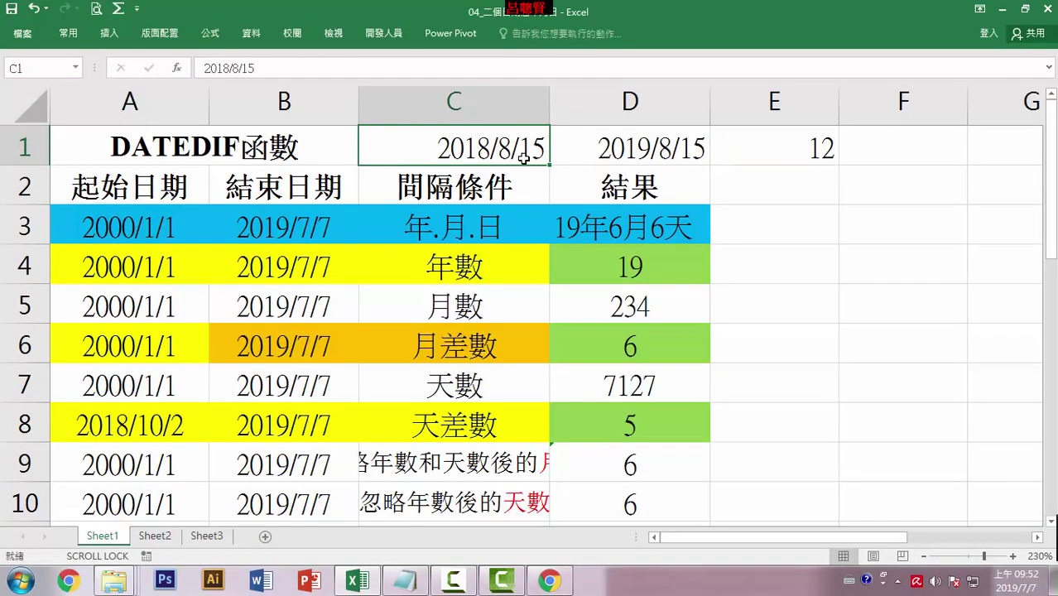
Step: Set the start date in C1 to 2019/6/1, then 2019/7/1, dropping E1 from 2 to 1
type("201")
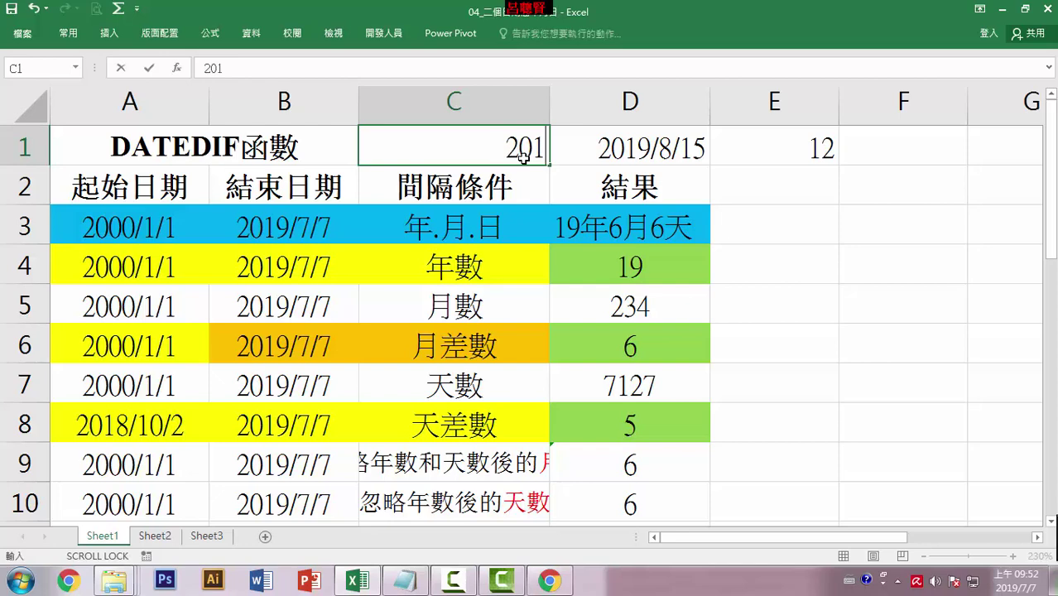
type("9/")
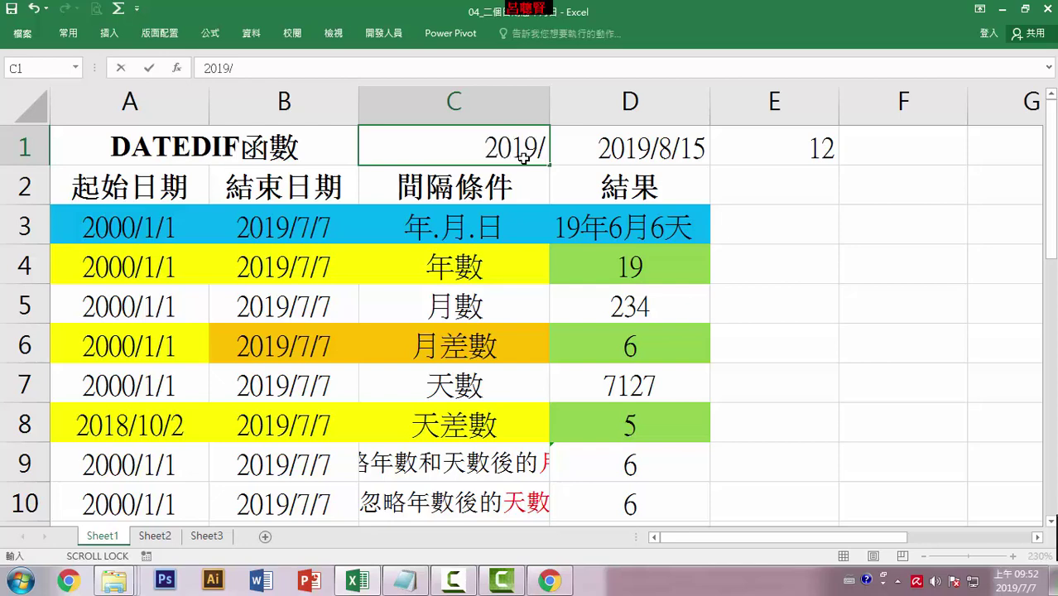
type("6/1")
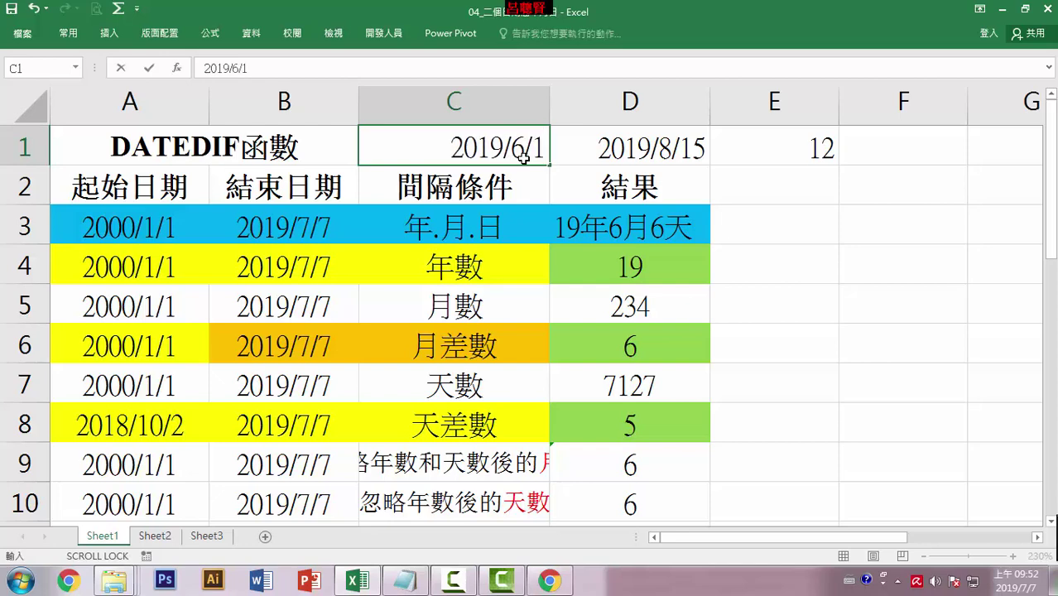
key("Return")
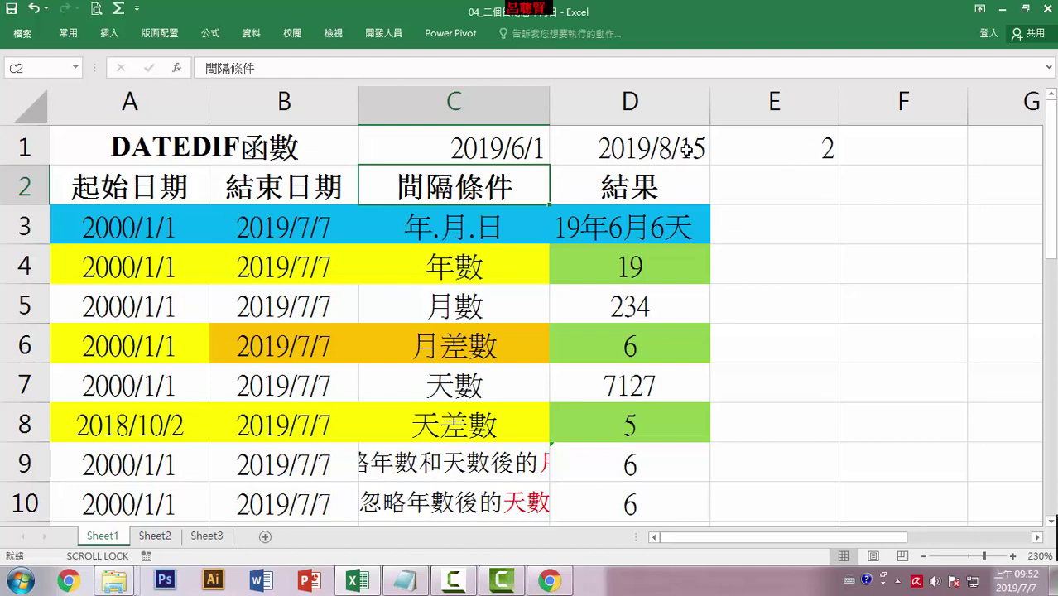
left_click(494, 147)
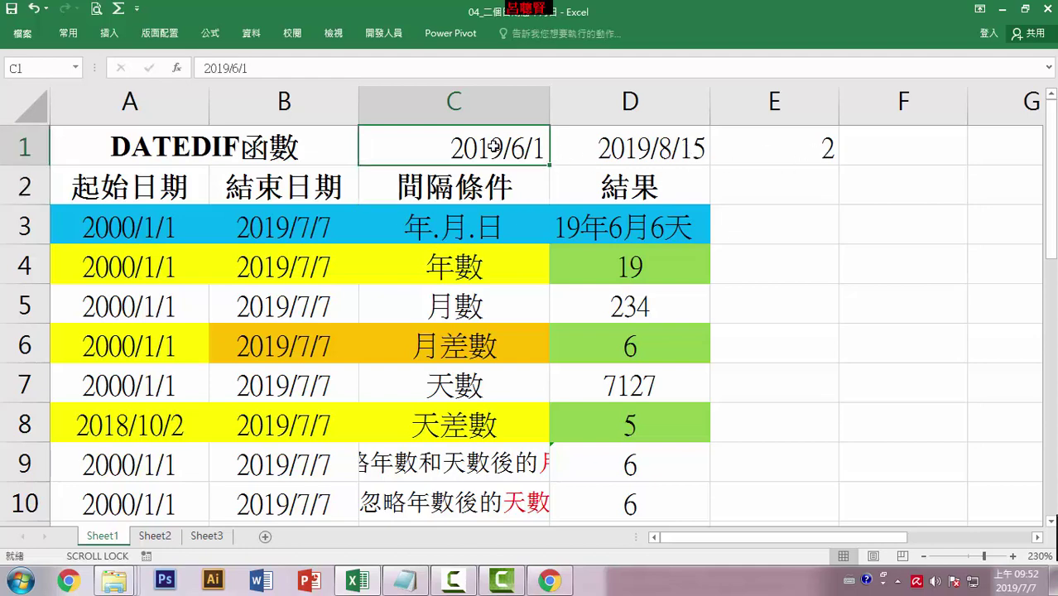
left_click(232, 67)
key("Delete")
type("7")
key("Return")
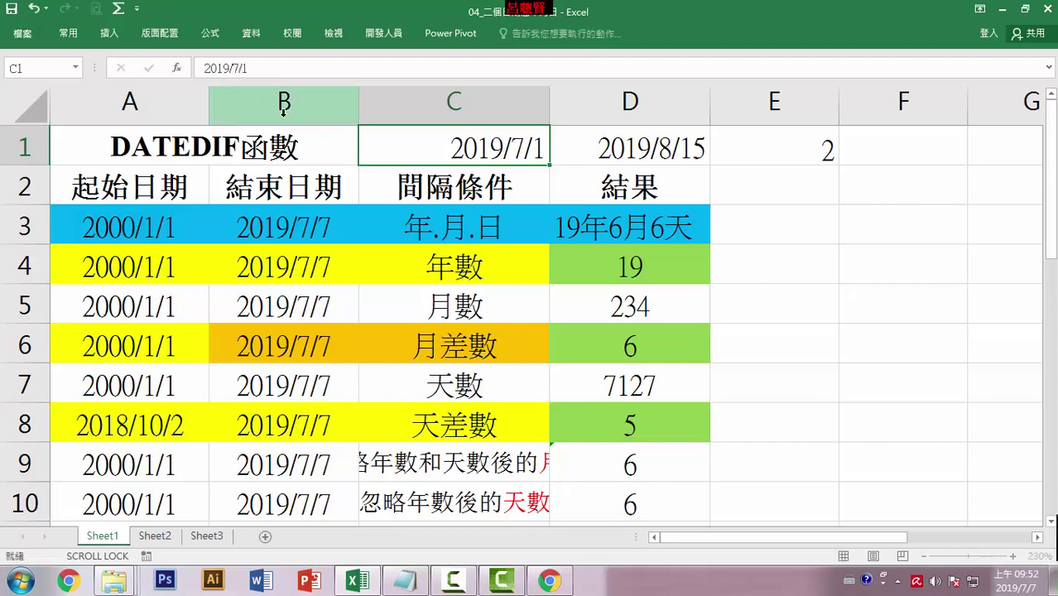
Step: Change the start date in C1 to 2019/8/1 so E1 shows 0 months, and check its formula
left_click(516, 148)
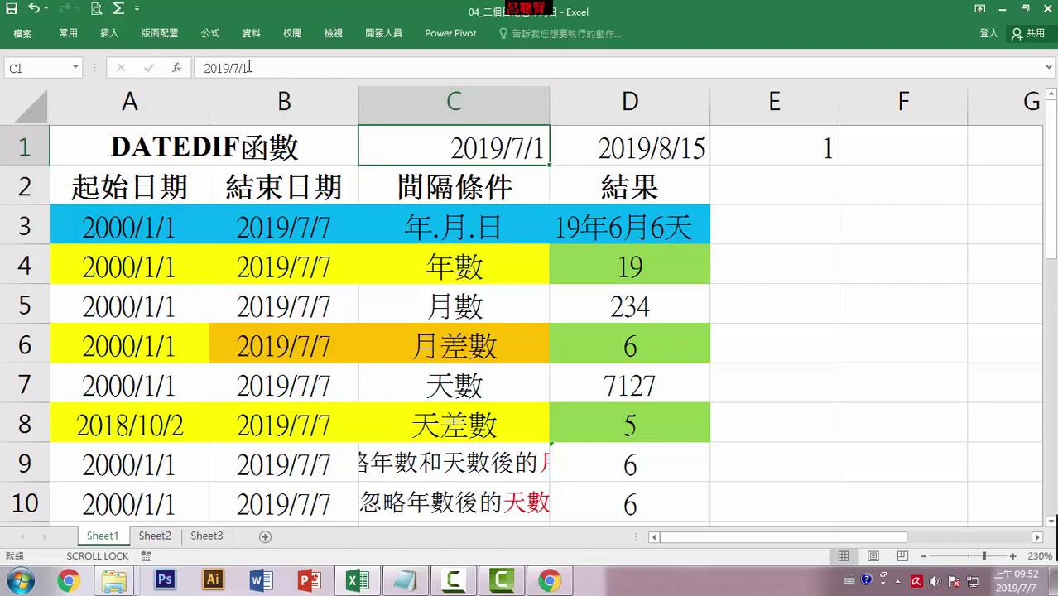
left_click_drag(234, 68, 249, 68)
key("Left")
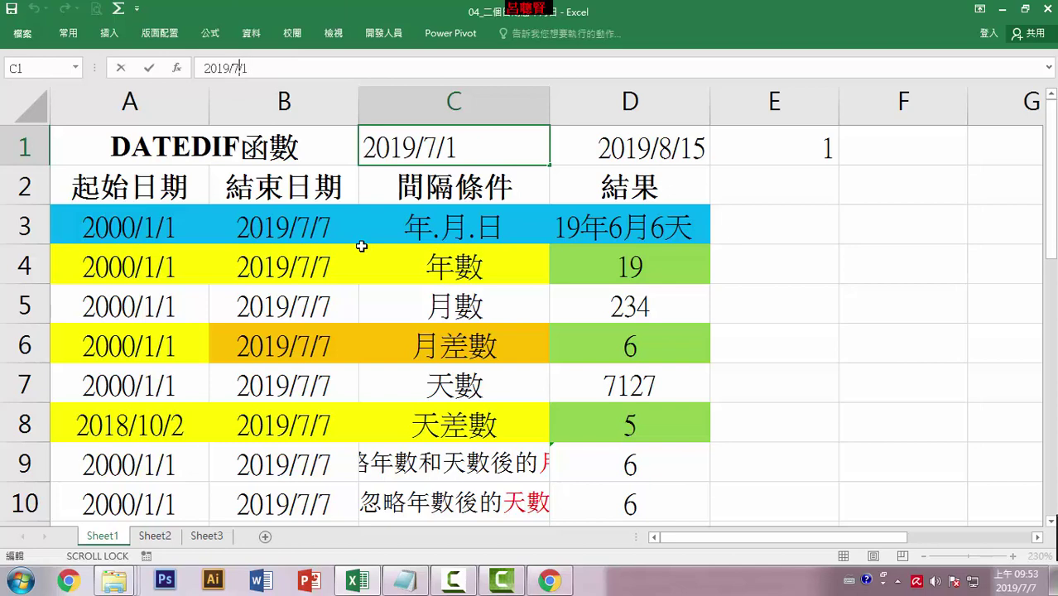
key("Delete")
type("8")
key("Return")
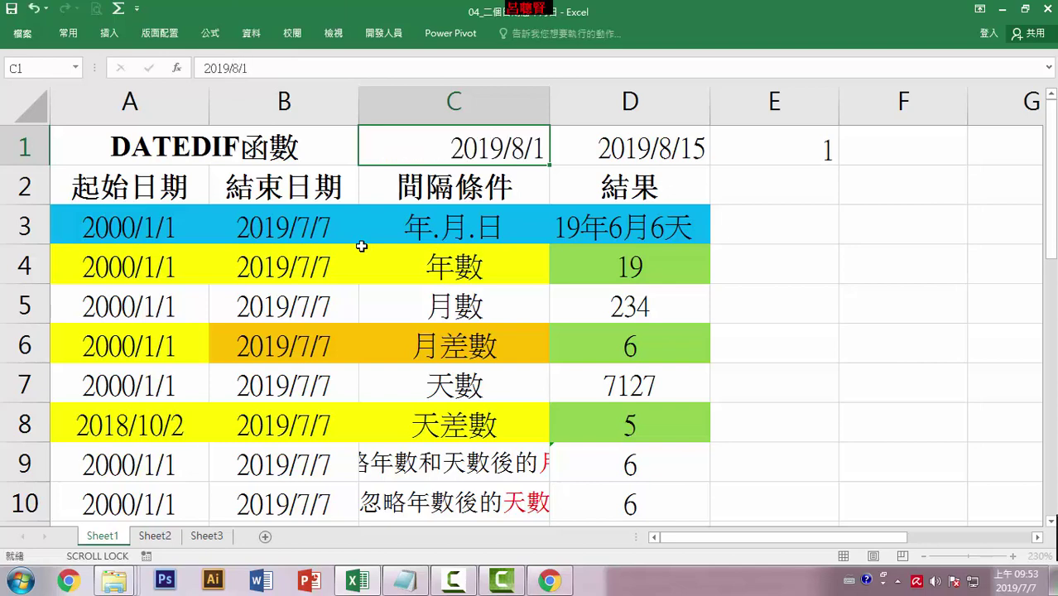
left_click(503, 152)
left_click(652, 146)
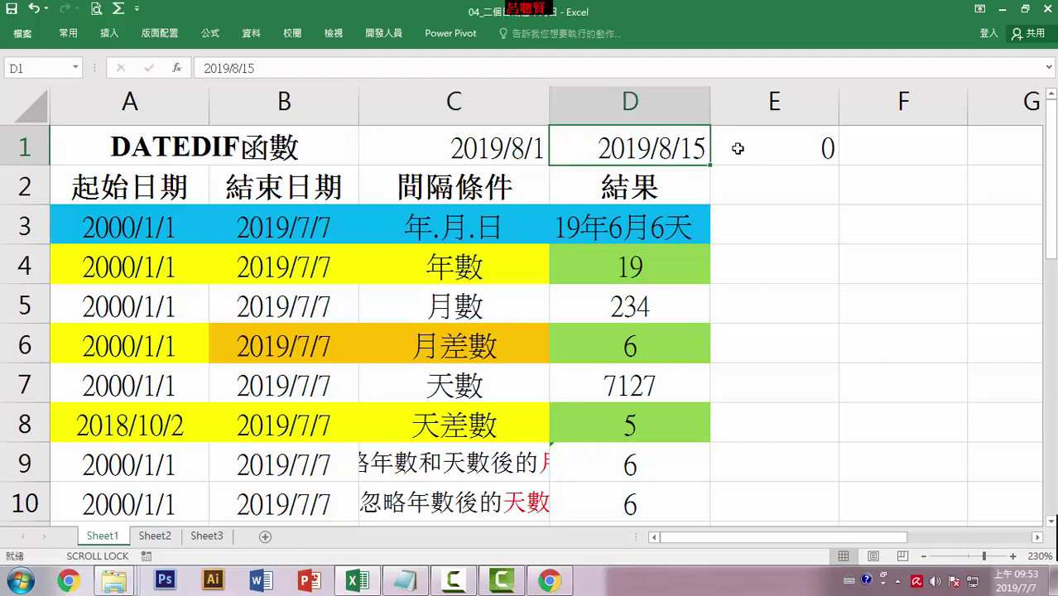
left_click(737, 148)
left_click(451, 148)
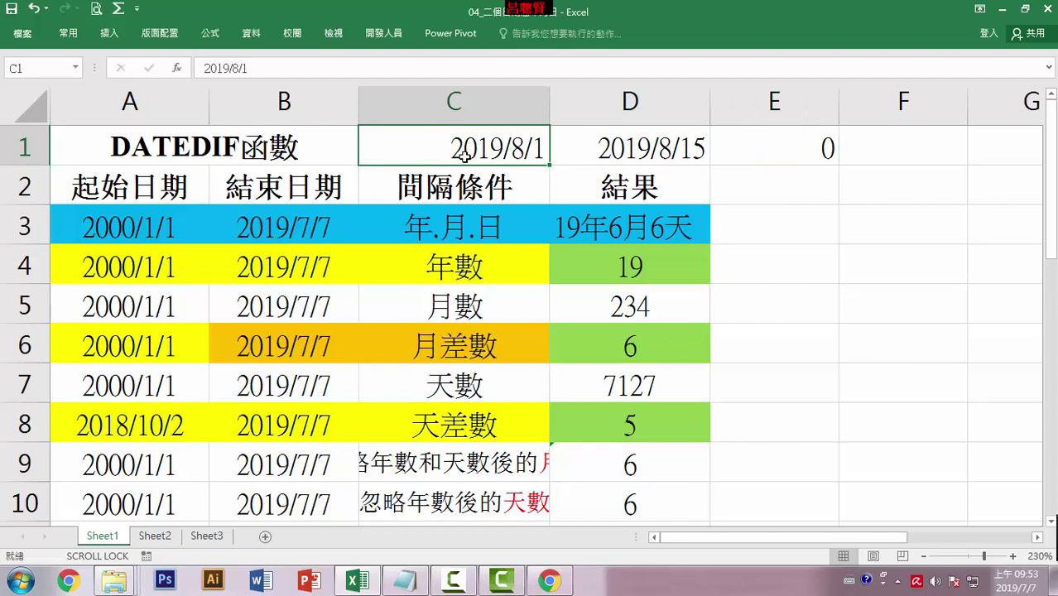
left_click(746, 147)
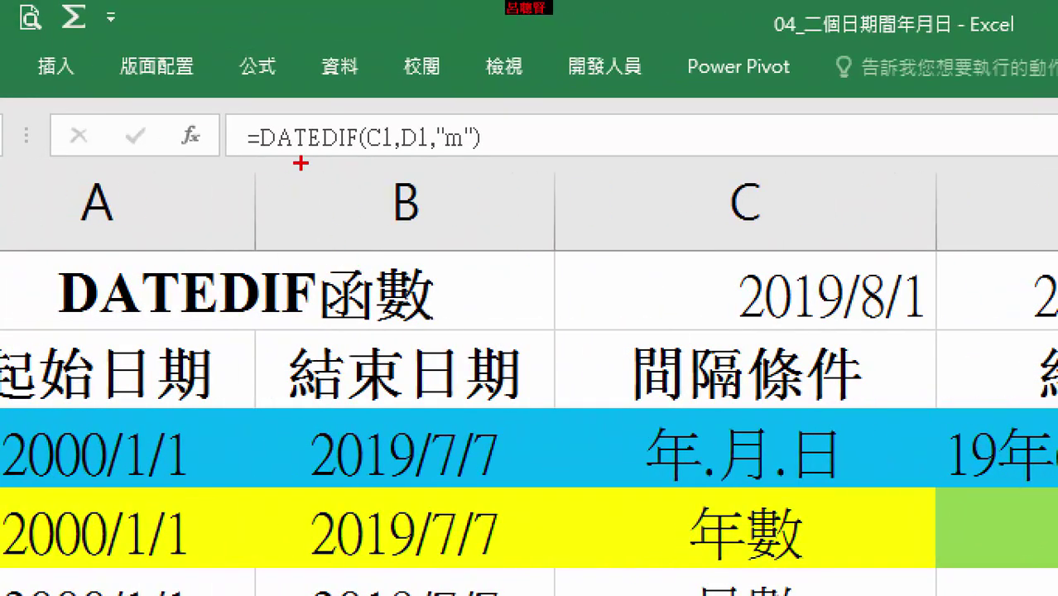
left_click_drag(302, 155, 296, 189)
mouse_move(371, 159)
left_mouse_down()
mouse_move(373, 180)
mouse_move(453, 173)
left_mouse_up()
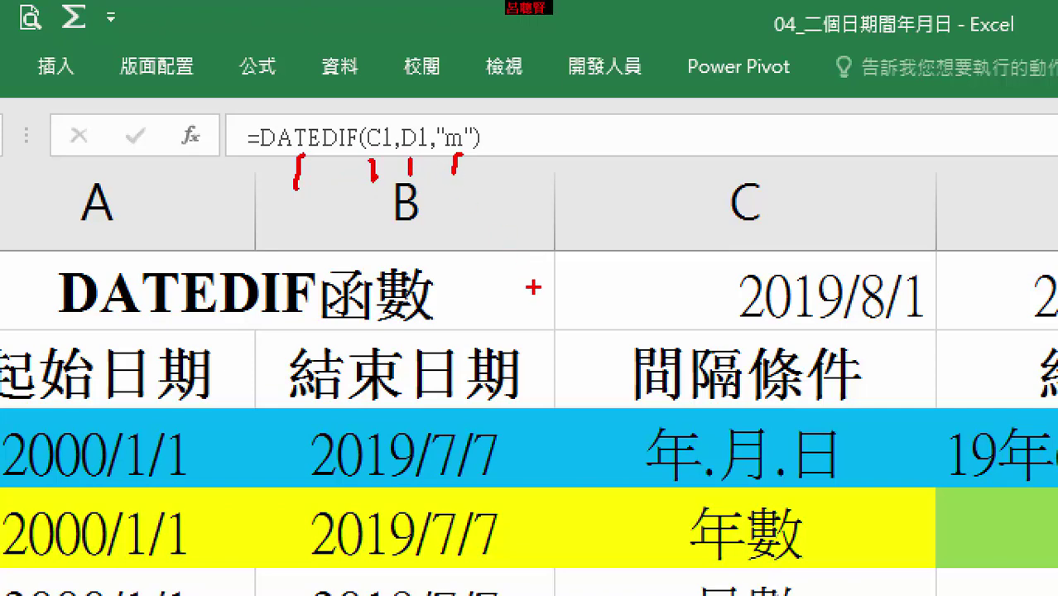